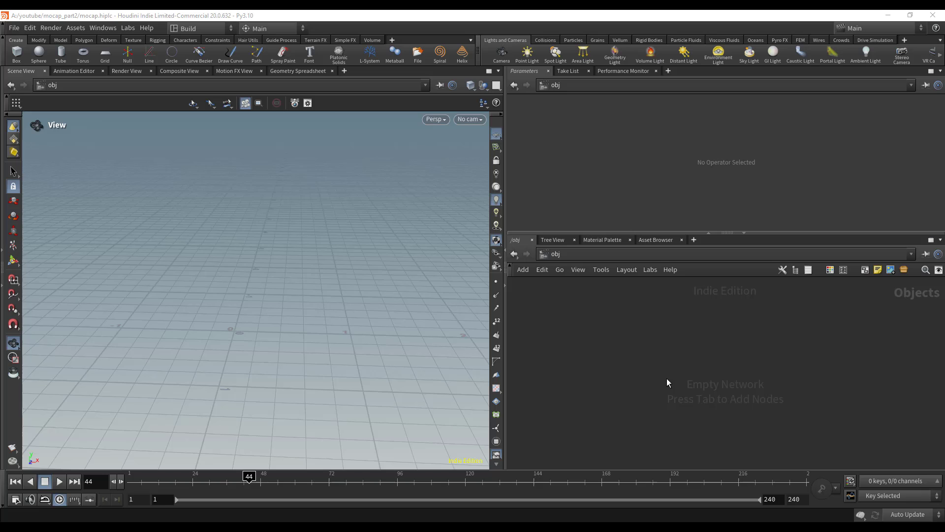
# - Create a Geometry object in the empty scene and go inside its network
pyautogui.press('Tab')
pyautogui.write('ge')
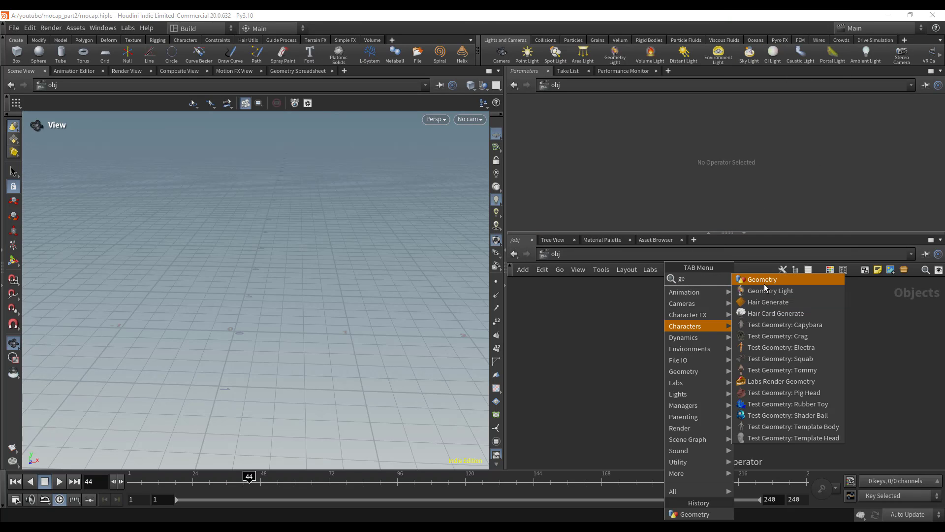
pyautogui.click(764, 283)
pyautogui.click(696, 329)
pyautogui.doubleClick(689, 328)
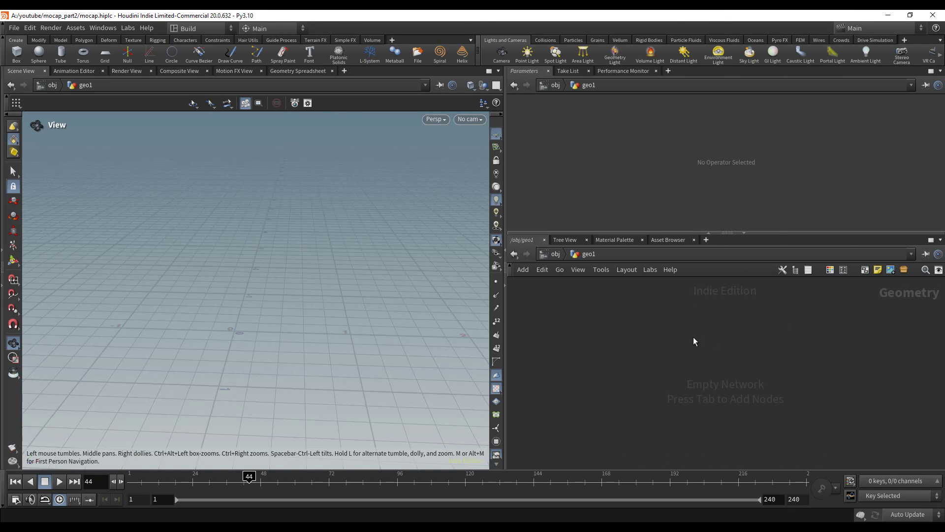
# - Add an FBX Character Import node and load $HIP/mocap/Walking.fbx as its FBX file
pyautogui.press('Tab')
pyautogui.write('fbx')
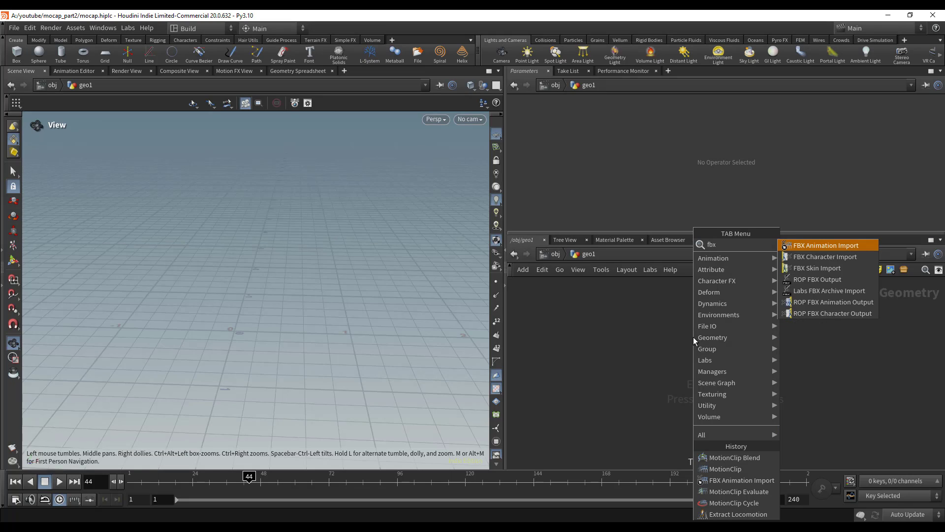
pyautogui.click(827, 256)
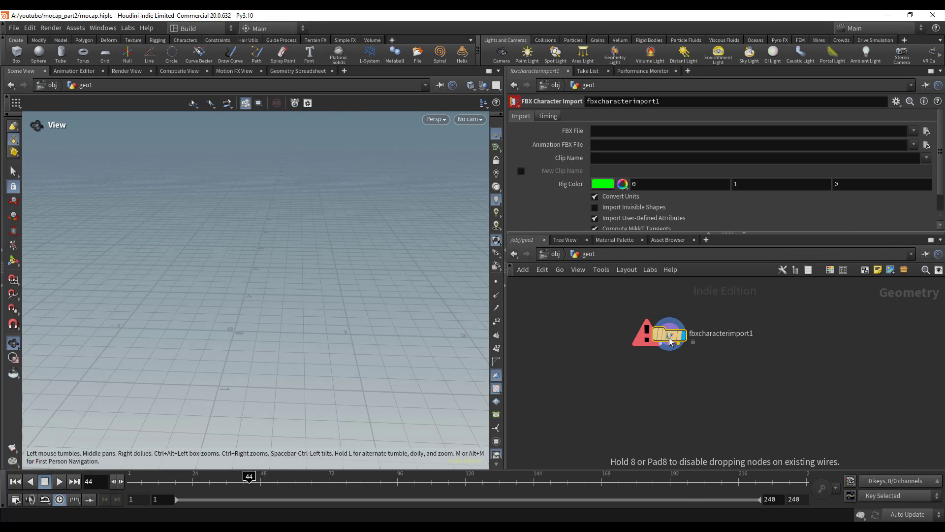
pyautogui.click(926, 131)
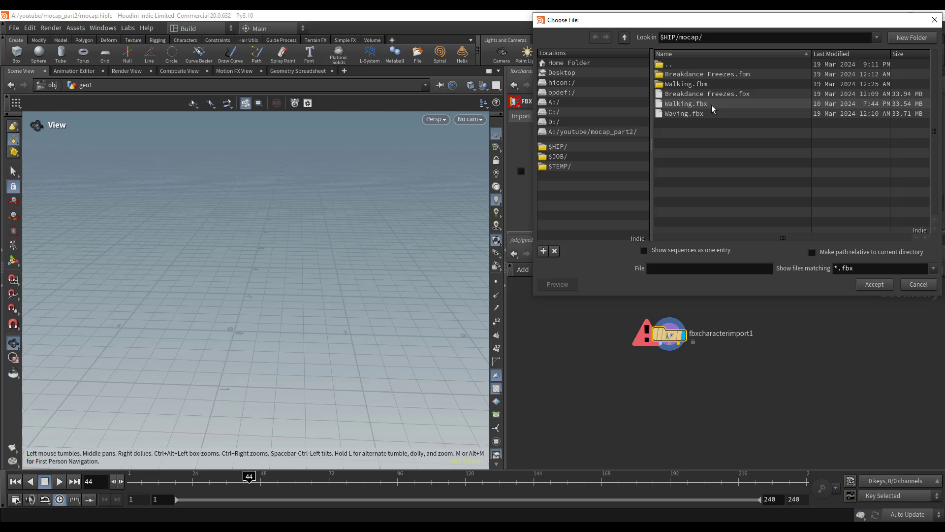
pyautogui.doubleClick(711, 104)
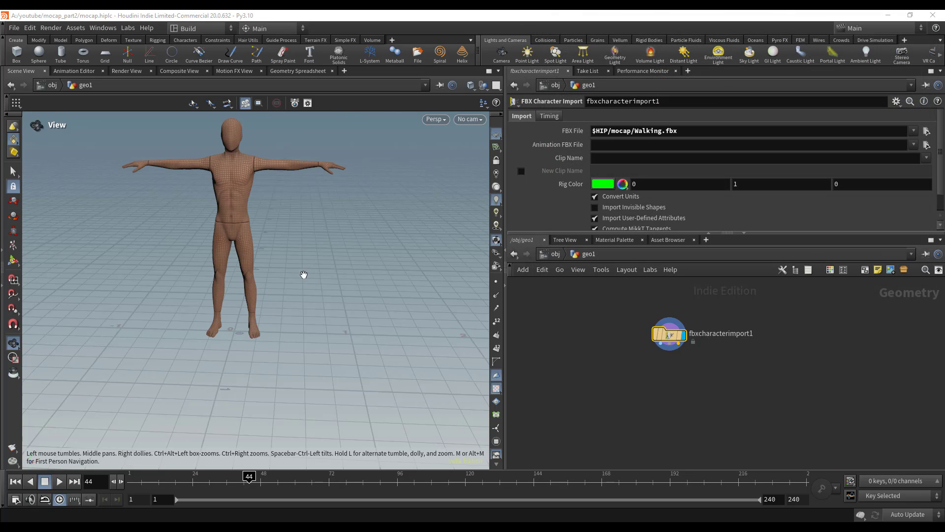
# - Add a Bone Deform node below the FBX Character Import and wire all three import outputs into it
pyautogui.press('Tab')
pyautogui.write('bone d')
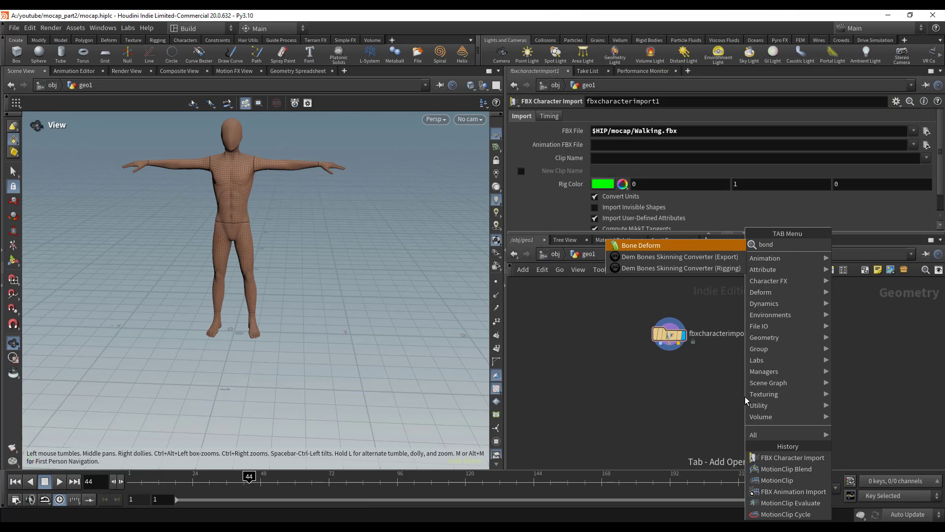
pyautogui.press('Return')
pyautogui.click(668, 399)
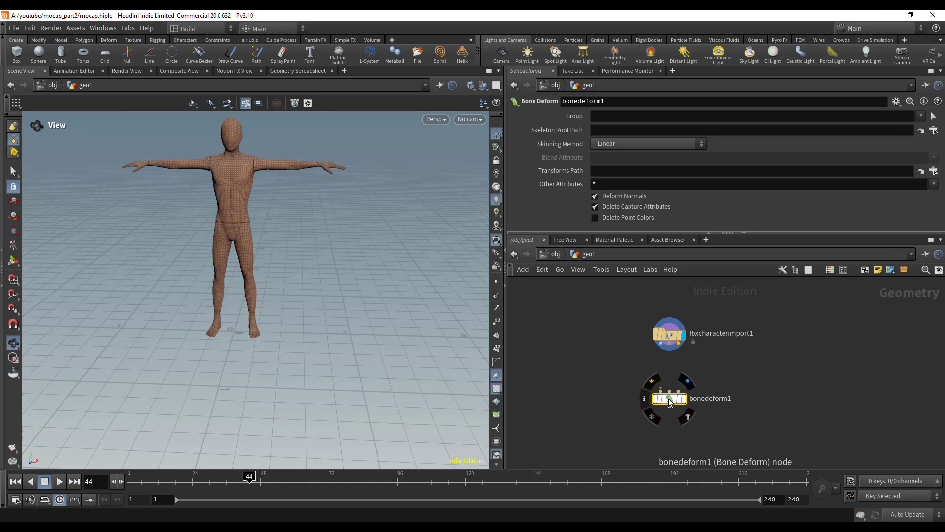
pyautogui.moveTo(672, 400); pyautogui.dragTo(674, 328)
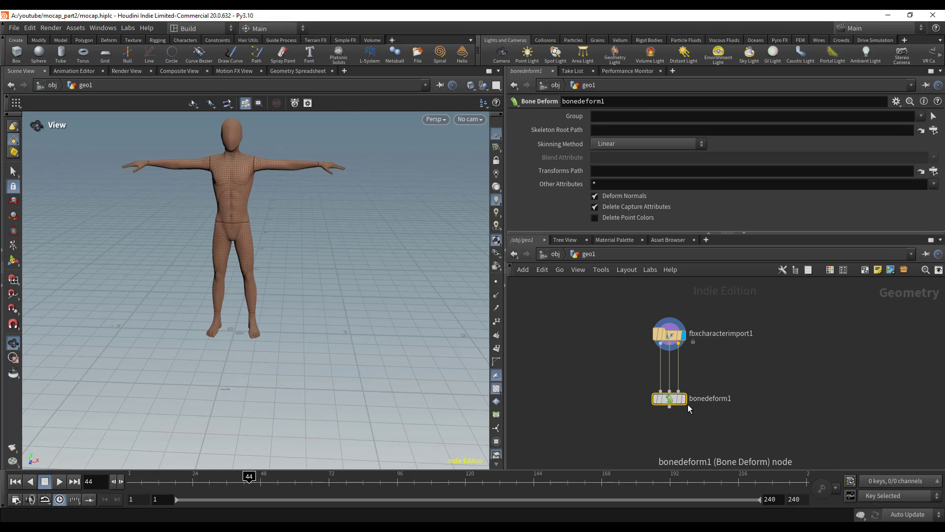
# - Display the Bone Deform node, move it further below the import node, and play the walk animation from frame 1
pyautogui.click(683, 399)
pyautogui.scroll(-2, 696, 400)
pyautogui.moveTo(697, 404); pyautogui.dragTo(647, 358, button='middle')
pyautogui.moveTo(633, 352); pyautogui.dragTo(632, 409)
pyautogui.hotkey('ctrl', 'Up')
pyautogui.moveTo(205, 314); pyautogui.dragTo(165, 309)
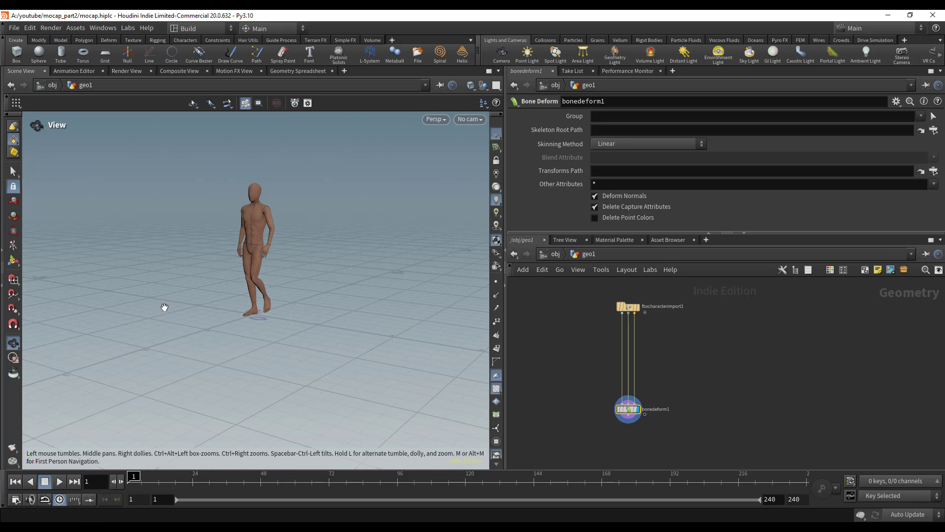
pyautogui.press('Up')
pyautogui.press('Up')
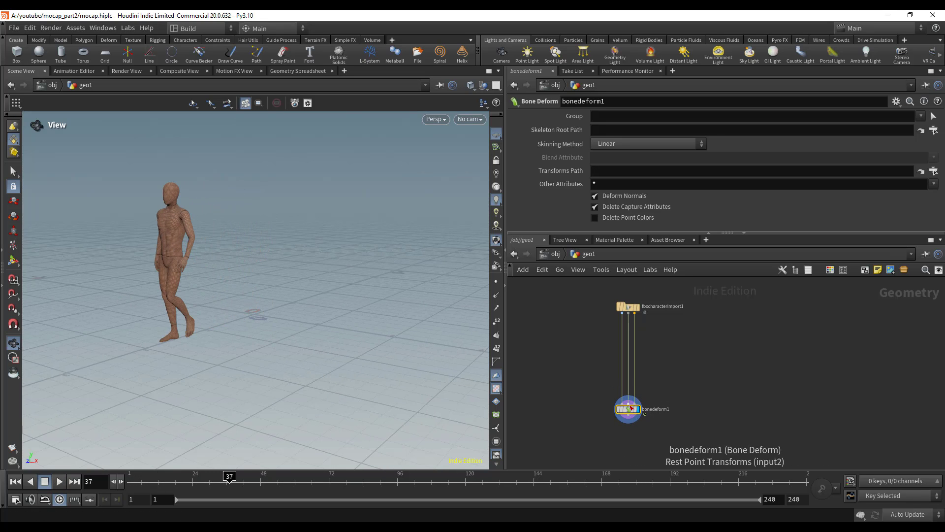
# - Insert an Extract Locomotion node between the FBX import's third output and the Bone Deform, and display it
pyautogui.moveTo(629, 409); pyautogui.dragTo(628, 419)
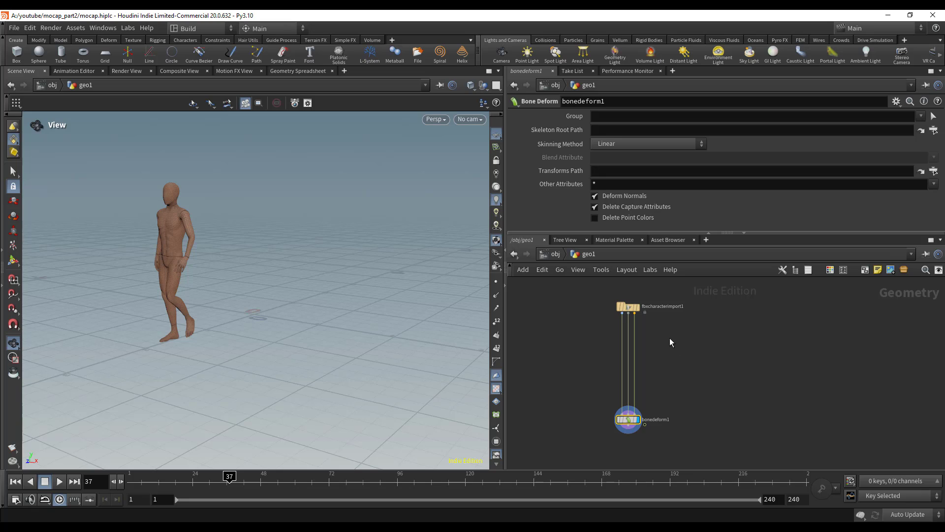
pyautogui.press('Tab')
pyautogui.write('extra')
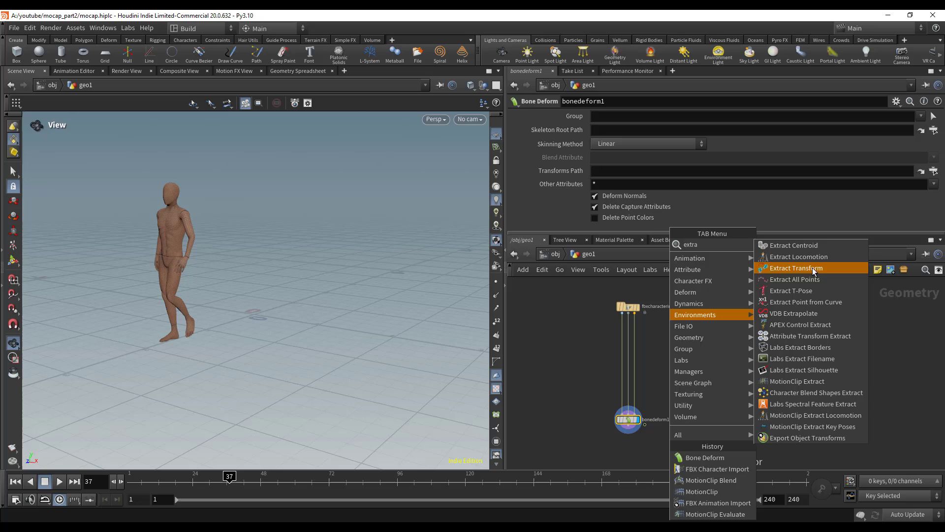
pyautogui.click(814, 258)
pyautogui.click(658, 339)
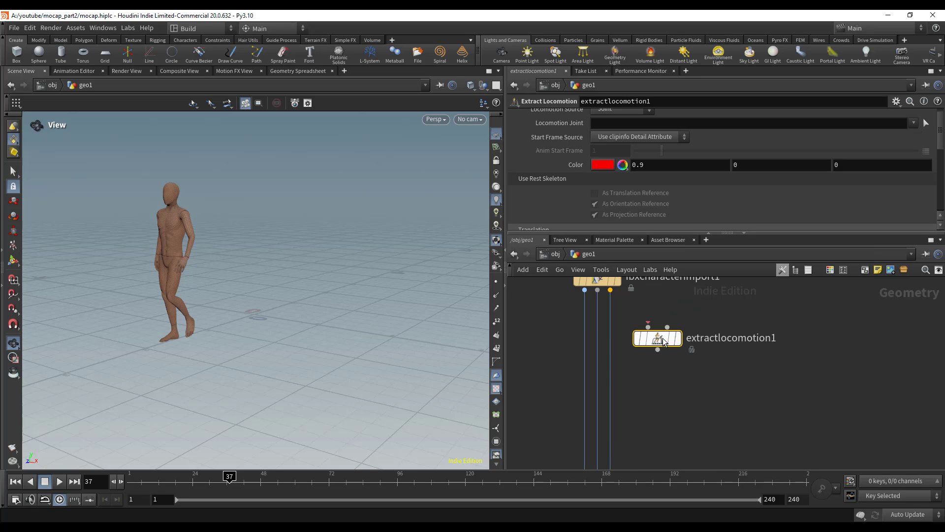
pyautogui.scroll(4, 654, 344)
pyautogui.click(671, 341)
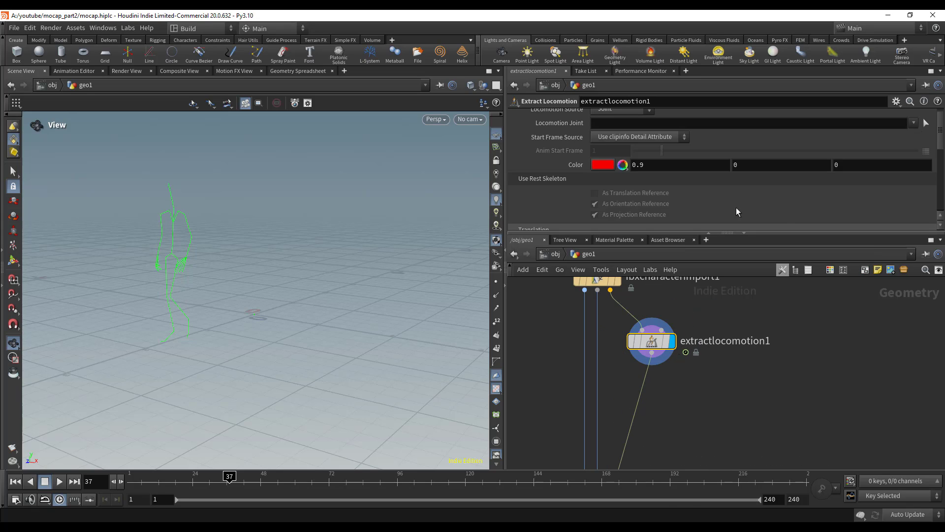
# - Set the Extract Locomotion node's Locomotion Joint to mixamorig1:Hips
pyautogui.click(913, 124)
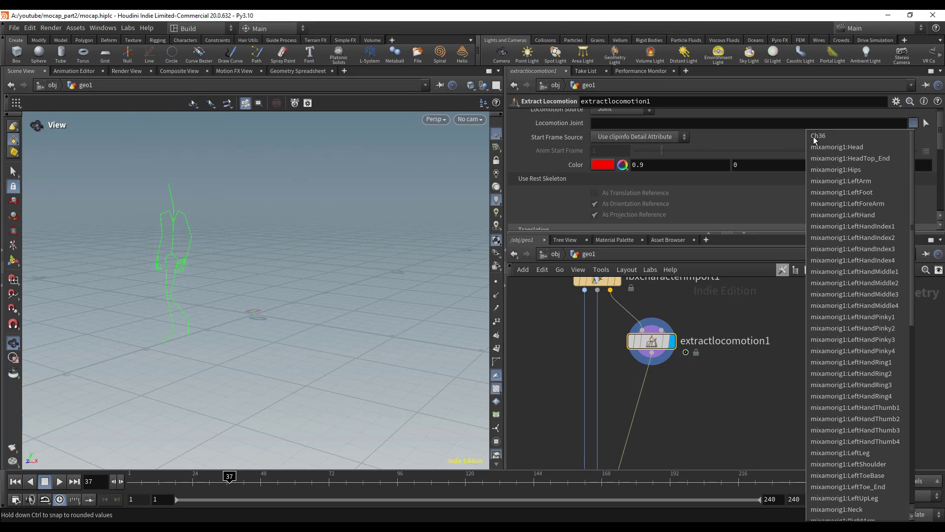
pyautogui.click(850, 169)
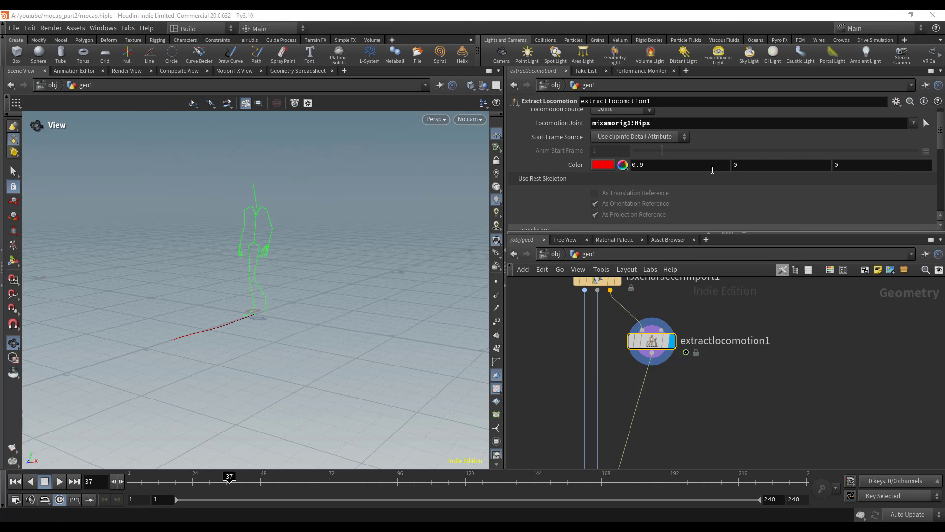
pyautogui.scroll(-3, 713, 185)
pyautogui.scroll(-3, 706, 195)
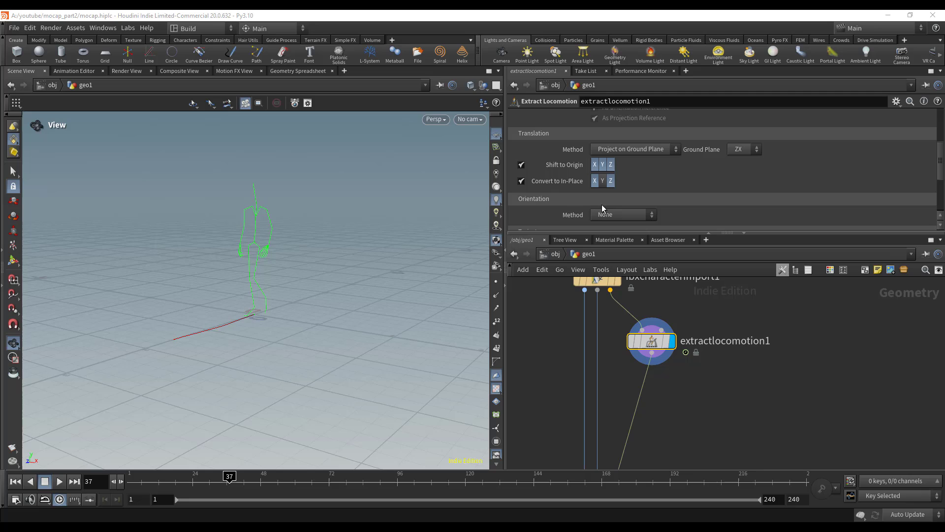
# - Play the skeleton animation with the locomotion extracted and return the timeline to frame 1
pyautogui.moveTo(350, 215); pyautogui.dragTo(338, 262, button='right')
pyautogui.press('Up')
pyautogui.press('Up')
pyautogui.click(132, 477)
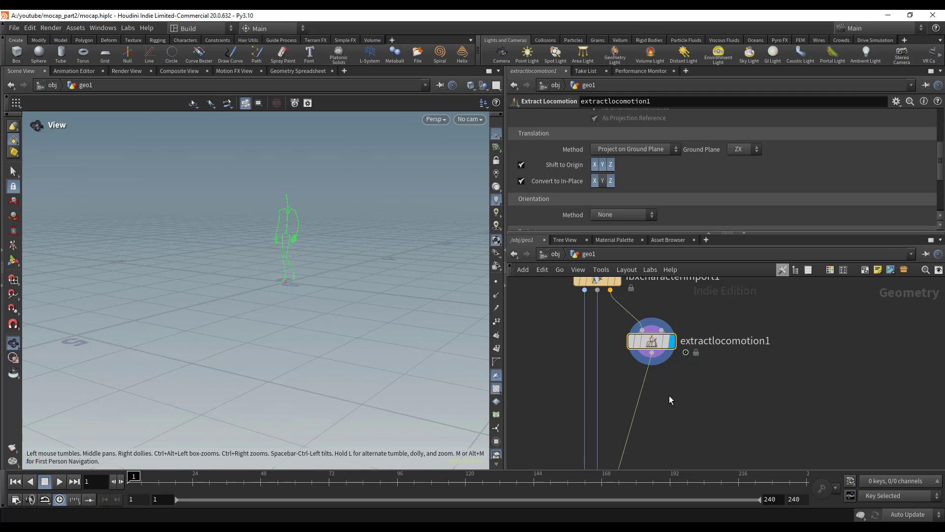
# - Insert a MotionClip node between the Extract Locomotion and Bone Deform nodes, aligned below Extract Locomotion
pyautogui.scroll(-3, 670, 395)
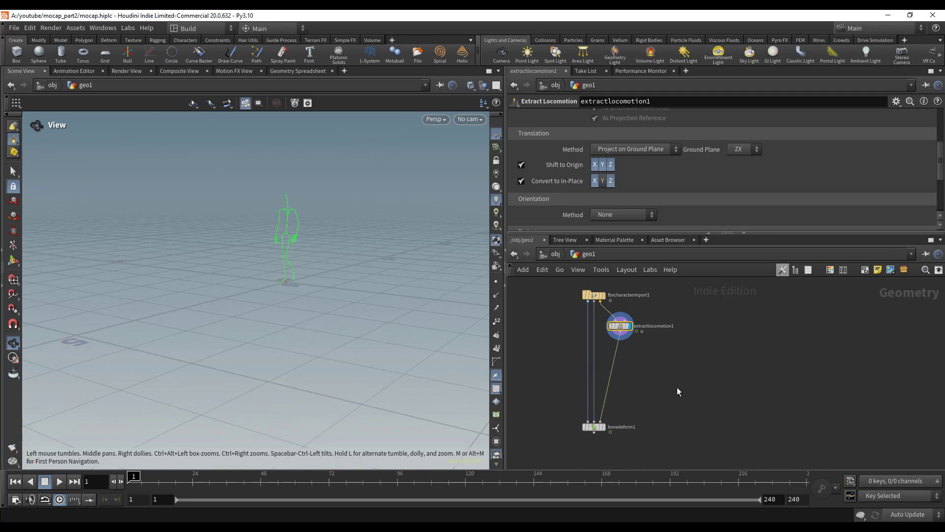
pyautogui.press('Tab')
pyautogui.write('mot')
pyautogui.press('Return')
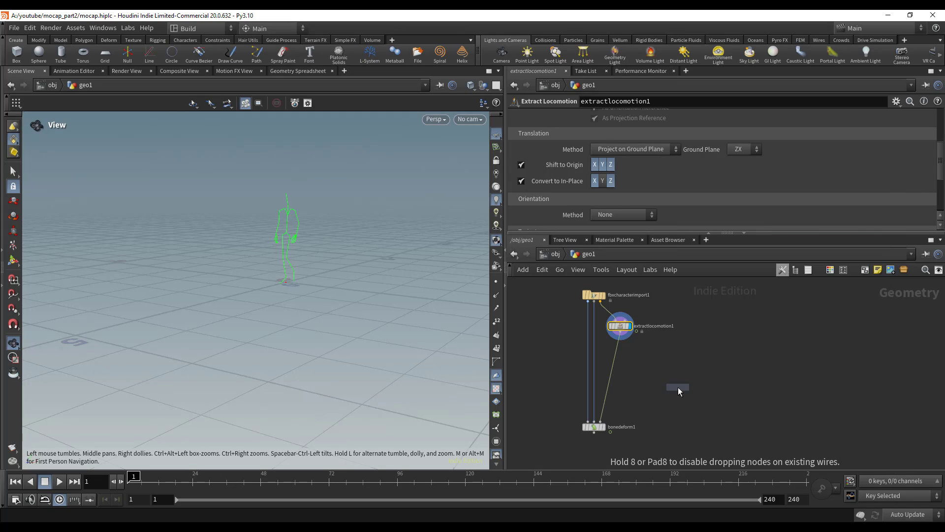
pyautogui.click(635, 357)
pyautogui.scroll(2, 635, 357)
pyautogui.click(628, 346)
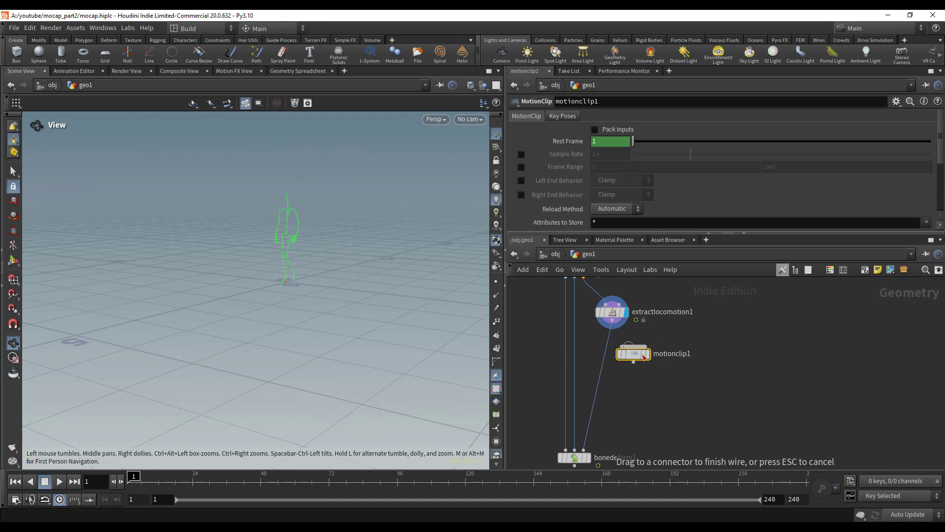
pyautogui.moveTo(644, 356); pyautogui.dragTo(623, 352)
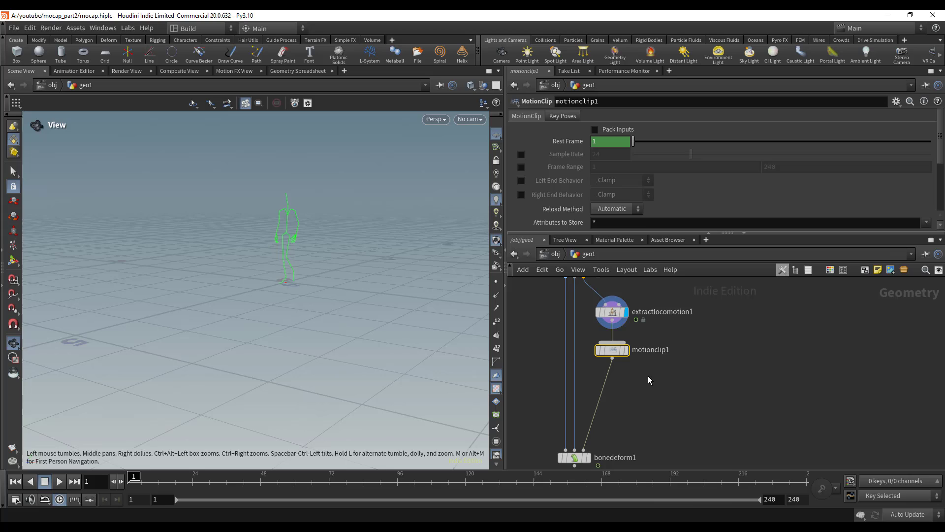
# - Insert a MotionClip Cycle node between the MotionClip and Bone Deform nodes
pyautogui.press('Tab')
pyautogui.write('motic')
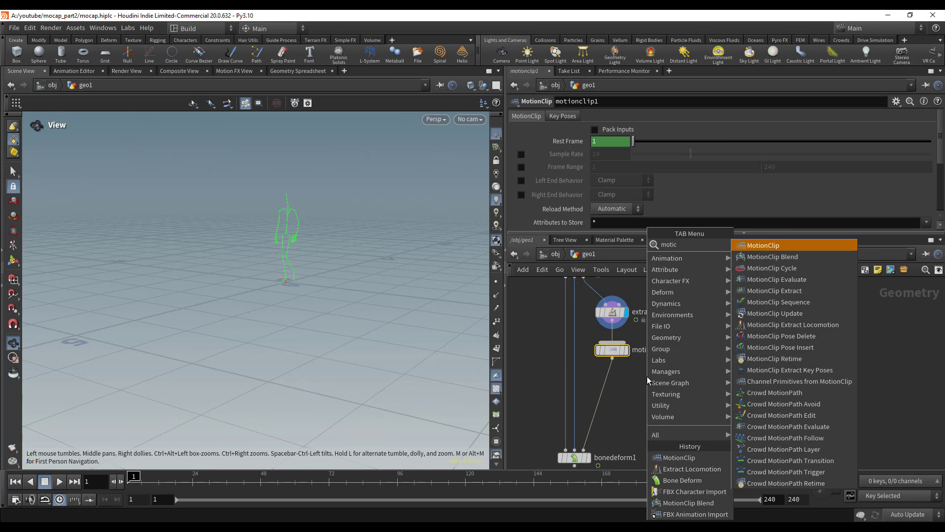
pyautogui.press('Down')
pyautogui.press('Down')
pyautogui.press('Return')
pyautogui.click(607, 382)
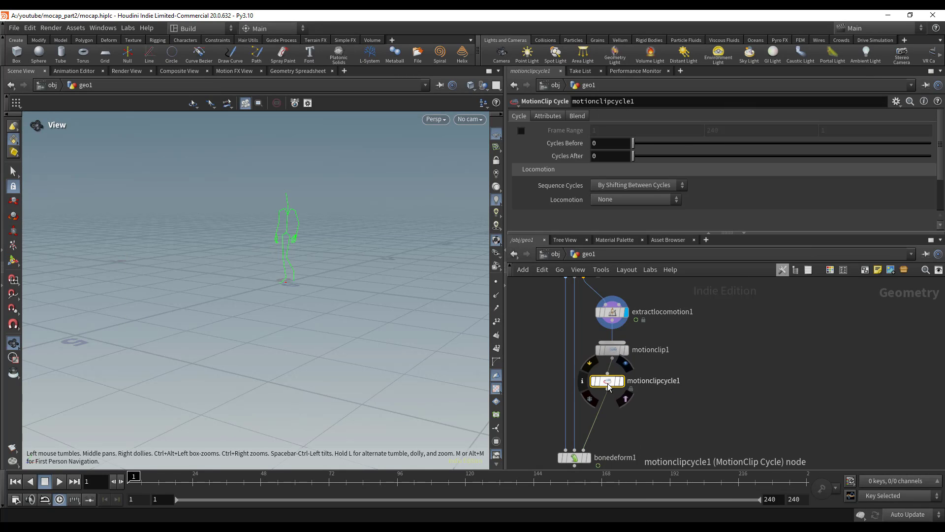
pyautogui.moveTo(608, 386); pyautogui.dragTo(613, 391)
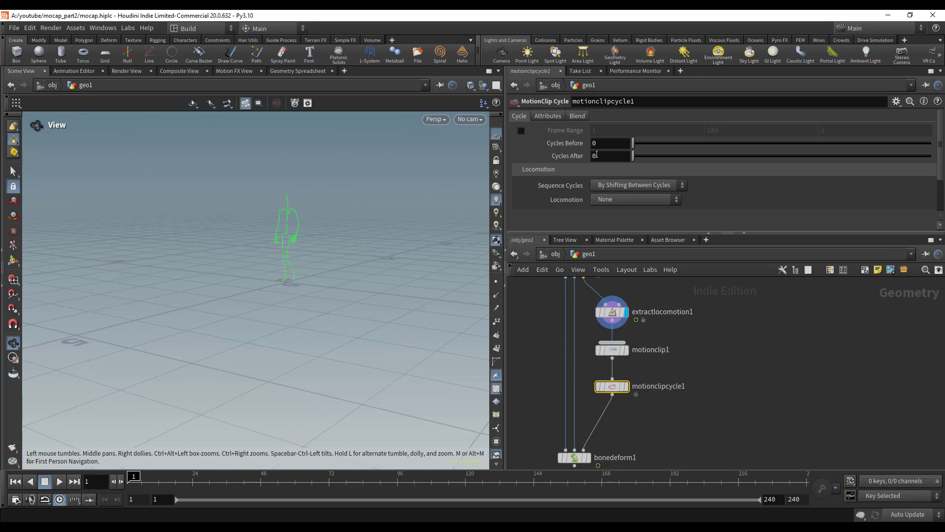
# - Set Cycles After to 6 on the MotionClip Cycle, with blend method Overlap Sequences and 0.5 blend frames
pyautogui.write('6')
pyautogui.press('Return')
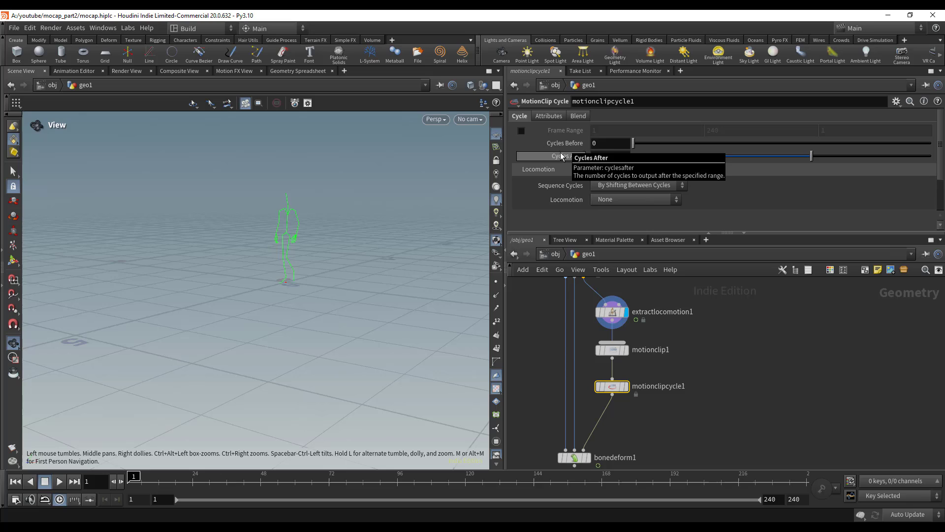
pyautogui.click(547, 116)
pyautogui.click(588, 116)
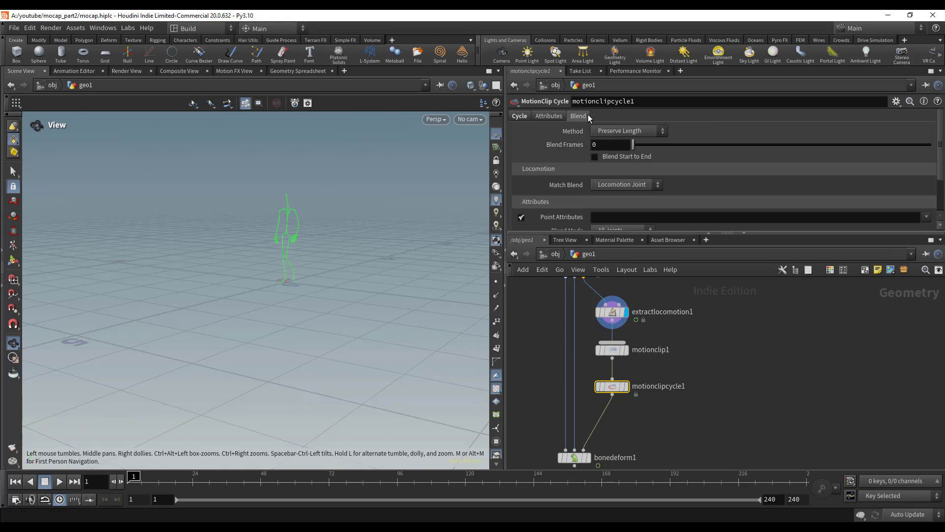
pyautogui.click(637, 131)
pyautogui.click(629, 156)
# - Display the MotionClip Cycle node and move the FBX import and Bone Deform nodes away to make room
pyautogui.scroll(-3, 663, 323)
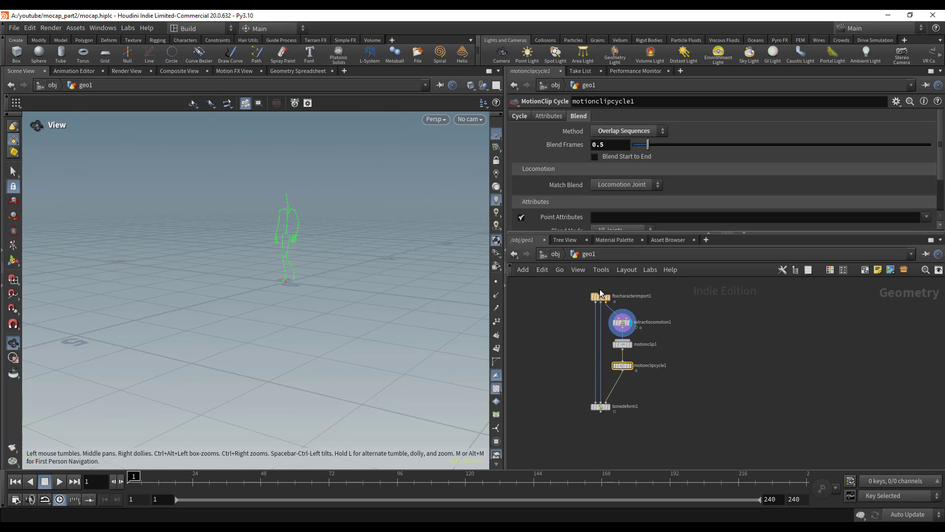
pyautogui.click(631, 367)
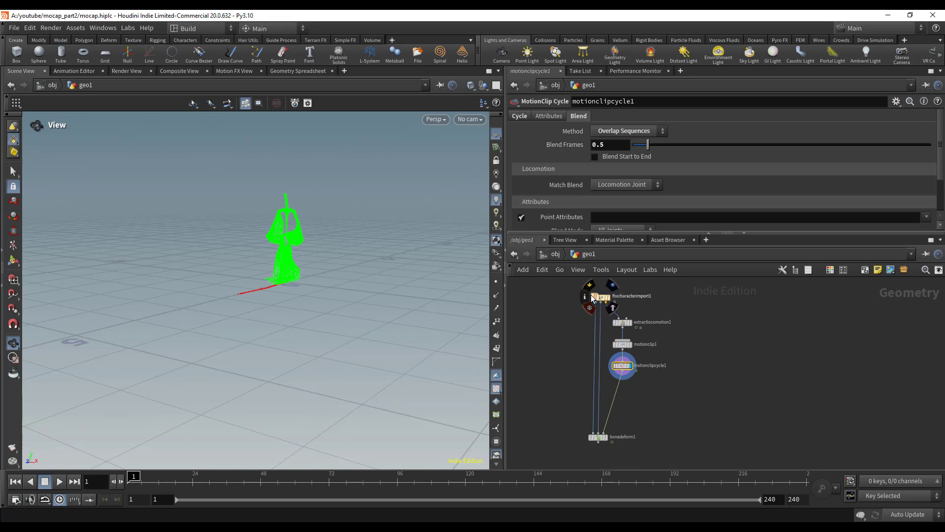
pyautogui.moveTo(591, 294); pyautogui.dragTo(574, 289)
pyautogui.moveTo(597, 437); pyautogui.dragTo(573, 435)
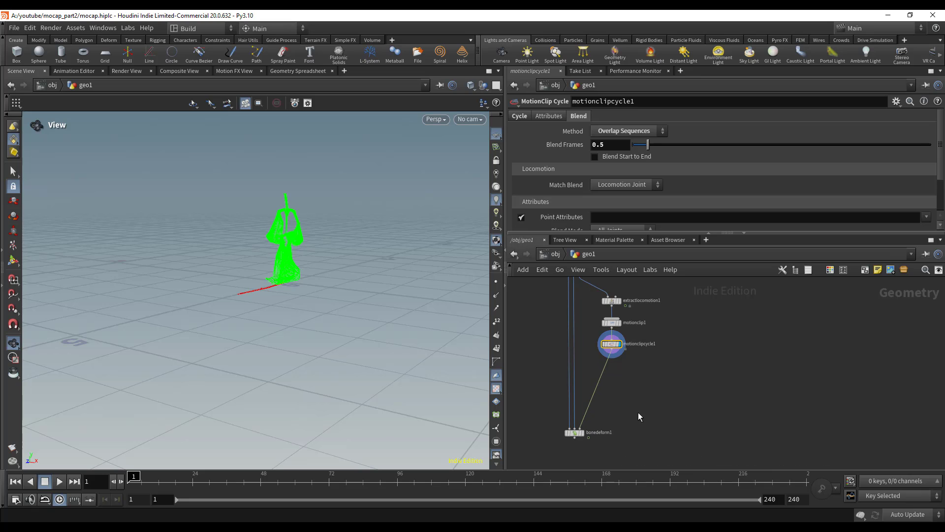
# - Insert a MotionClip Evaluate node between the MotionClip Cycle and Bone Deform nodes
pyautogui.press('Tab')
pyautogui.write('motionev')
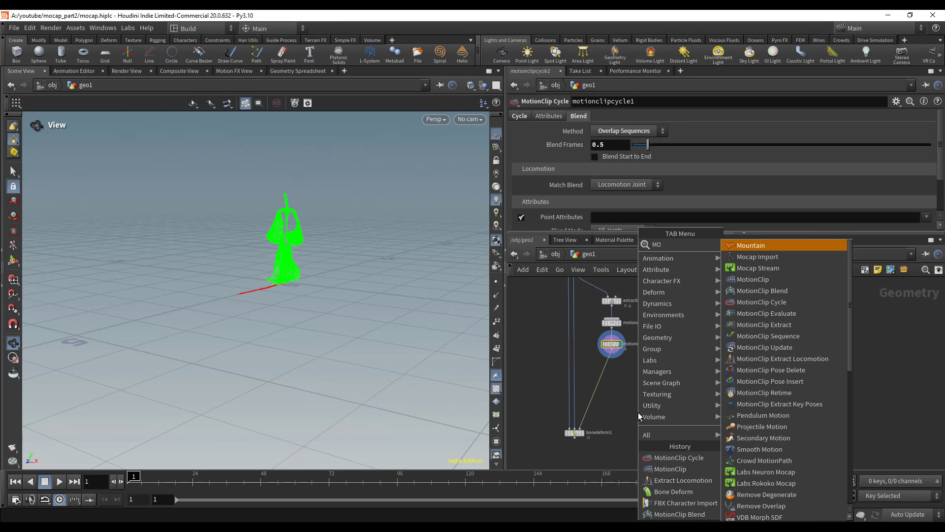
pyautogui.press('Return')
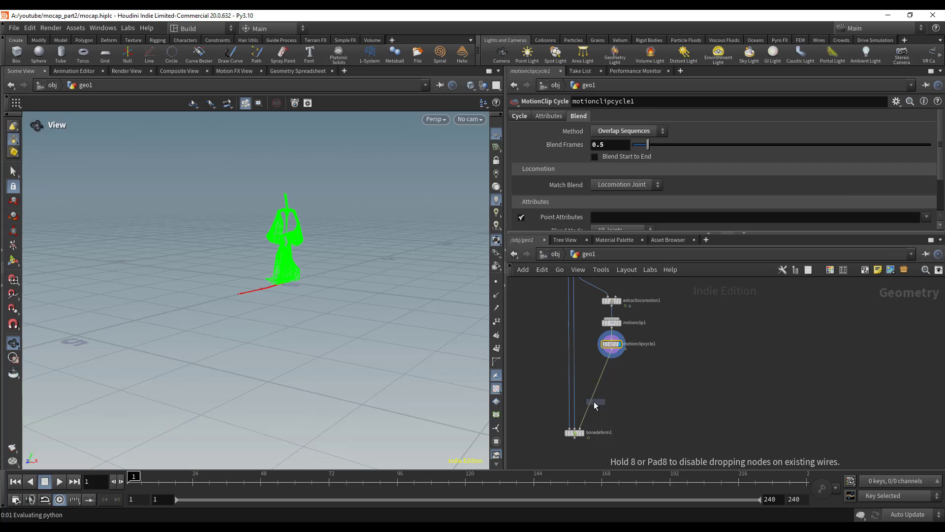
pyautogui.click(594, 401)
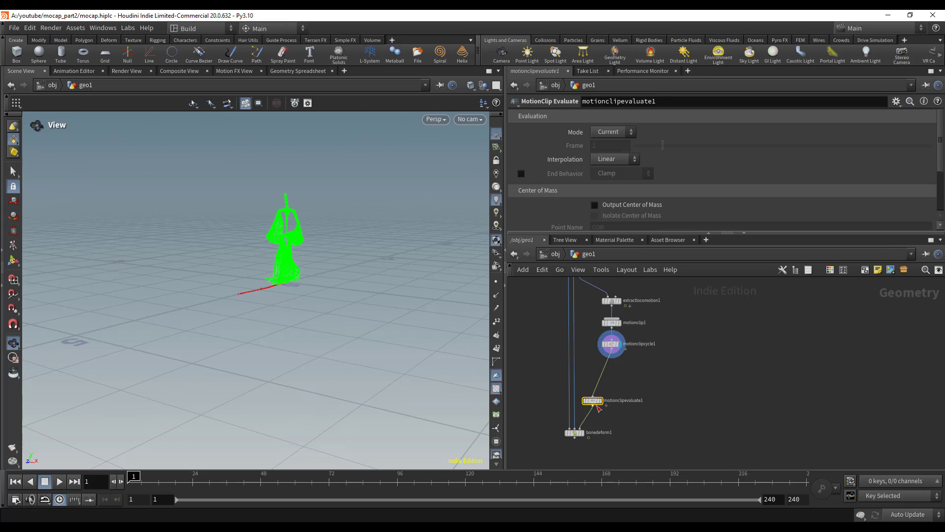
# - Display the Bone Deform node and play the looped walk on the character mesh
pyautogui.click(582, 433)
pyautogui.press('Up')
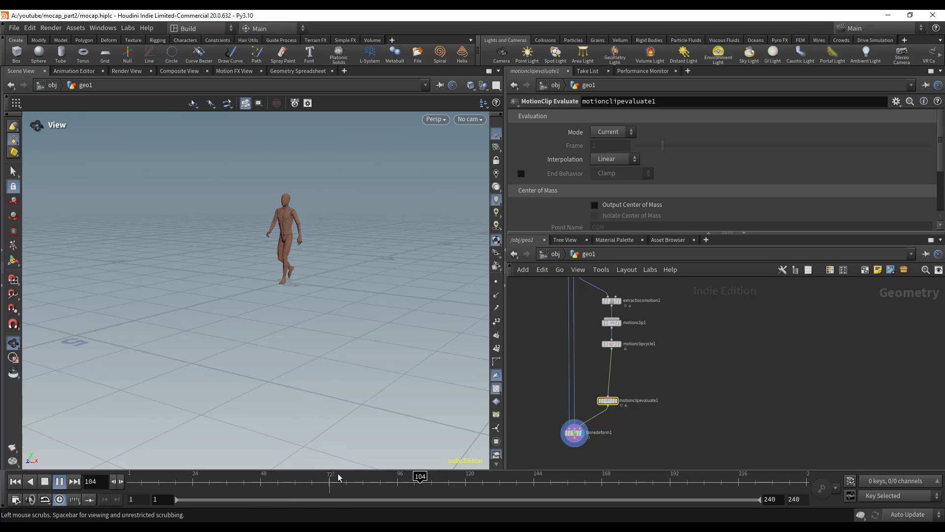
# - Stop the looped walk playback and return to frame 1
pyautogui.click(340, 489)
pyautogui.hotkey('ctrl', 'Up')
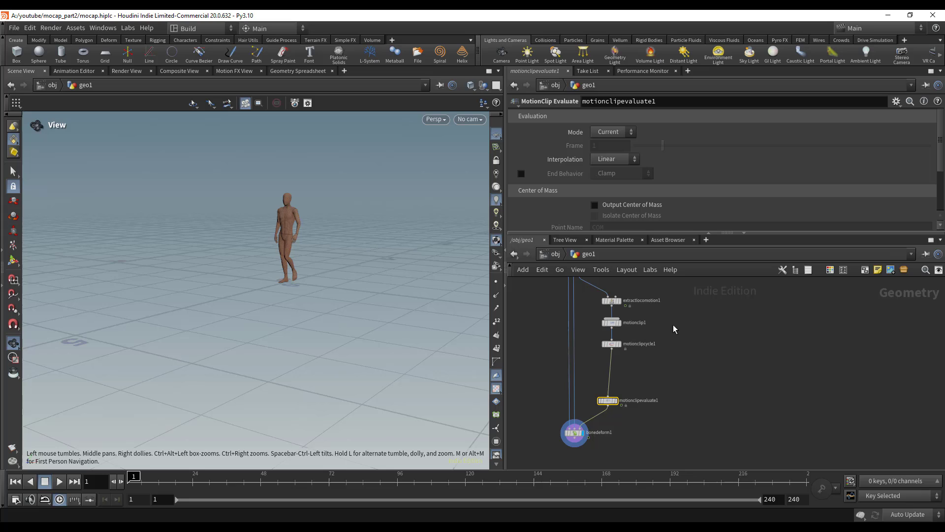
pyautogui.moveTo(669, 331); pyautogui.dragTo(665, 344, button='middle')
pyautogui.moveTo(719, 326); pyautogui.dragTo(702, 342, button='middle')
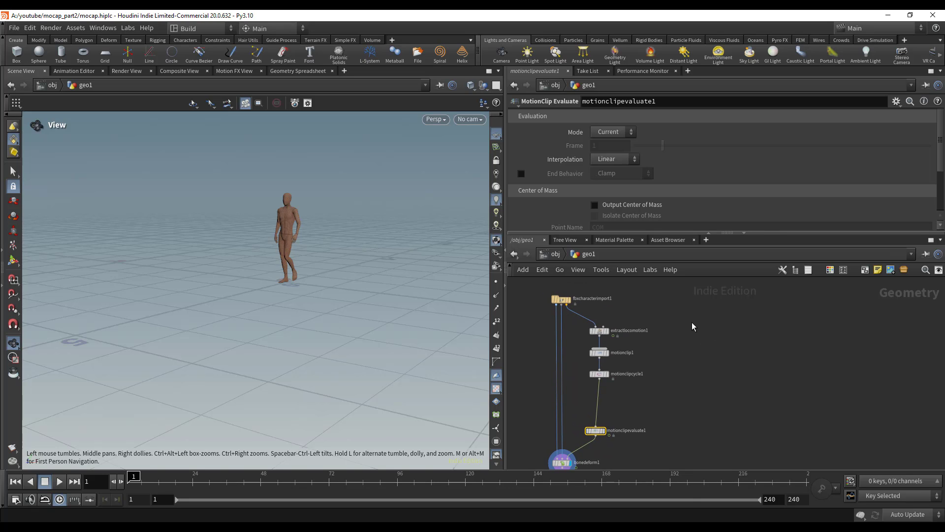
pyautogui.press('Tab')
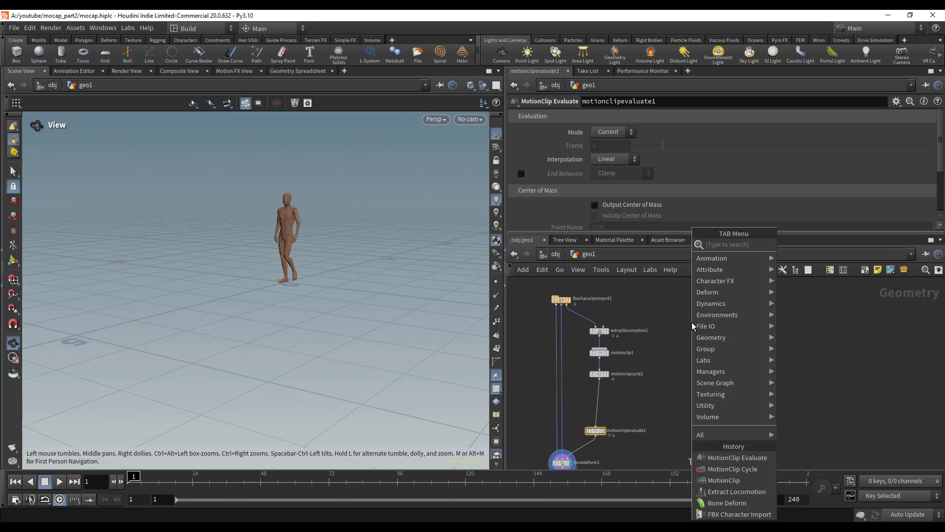
pyautogui.write('FBC')
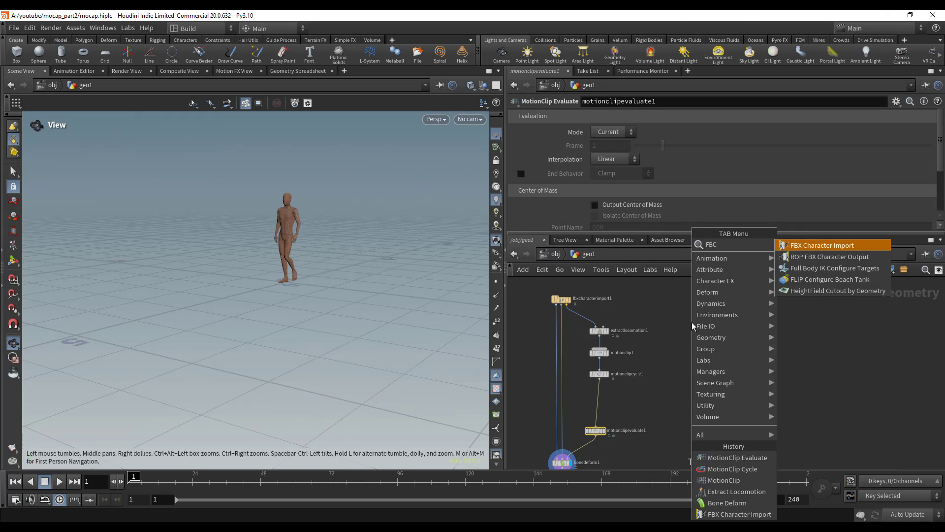
pyautogui.press('Return')
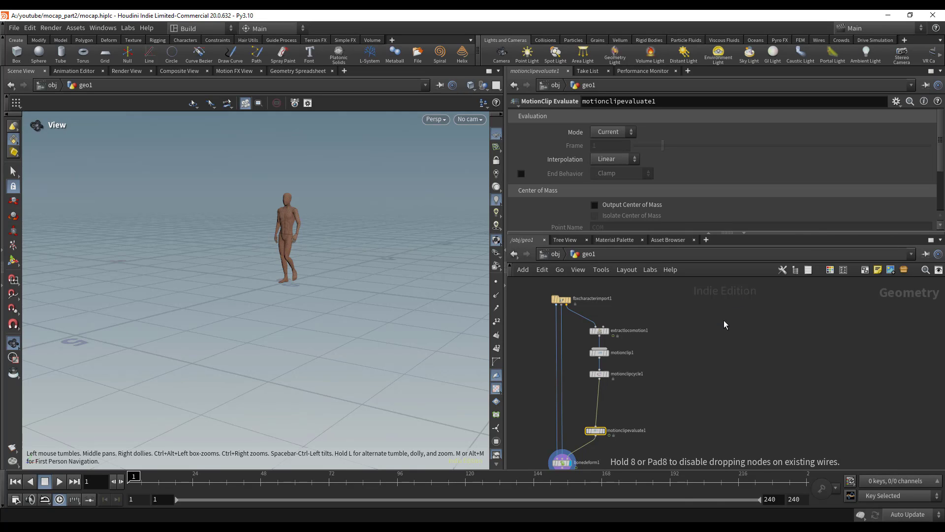
pyautogui.click(721, 322)
pyautogui.scroll(2, 733, 323)
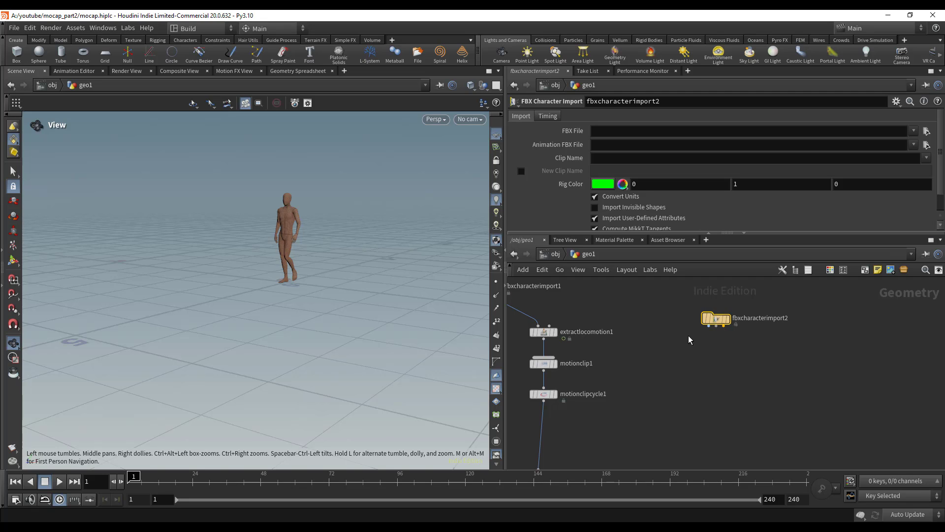
pyautogui.press('Delete')
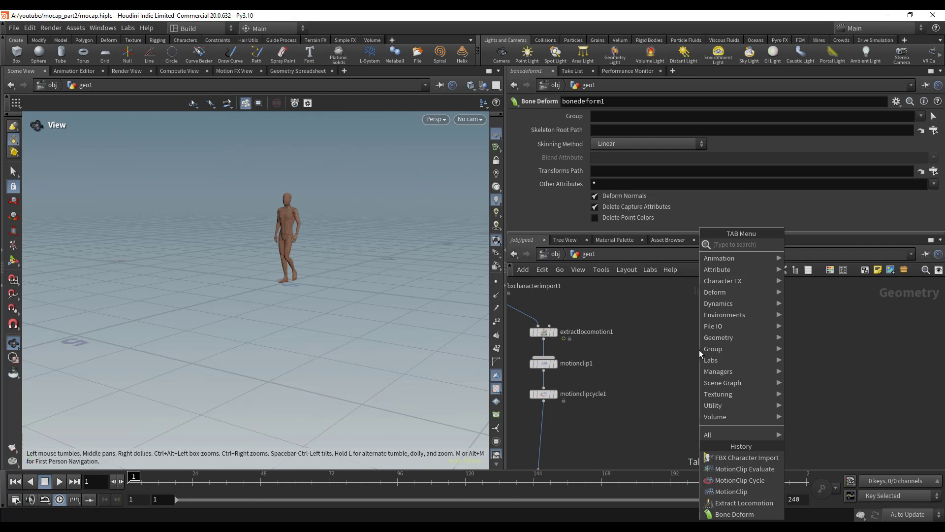
# - Add an FBX Animation Import node beside the walk network, display it and load $HIP/mocap/Waving.fbx
pyautogui.press('Tab')
pyautogui.write('FBX')
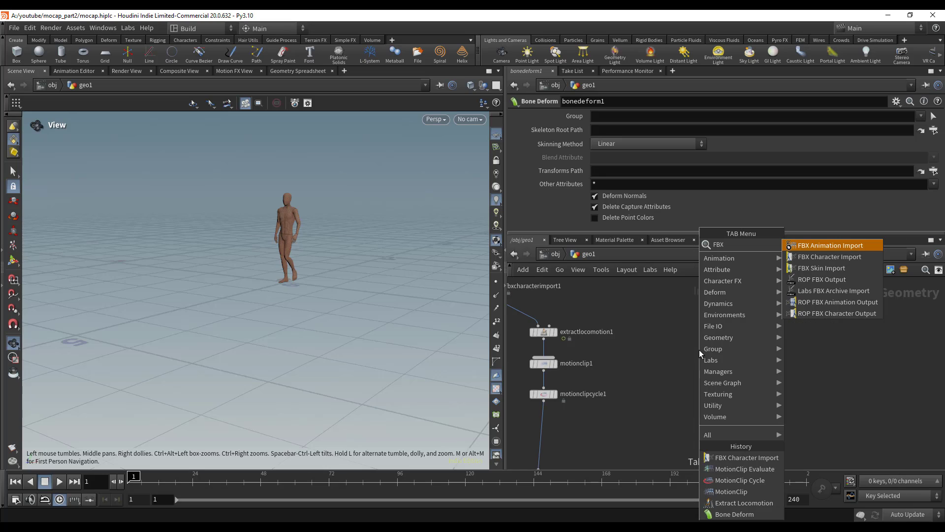
pyautogui.click(805, 245)
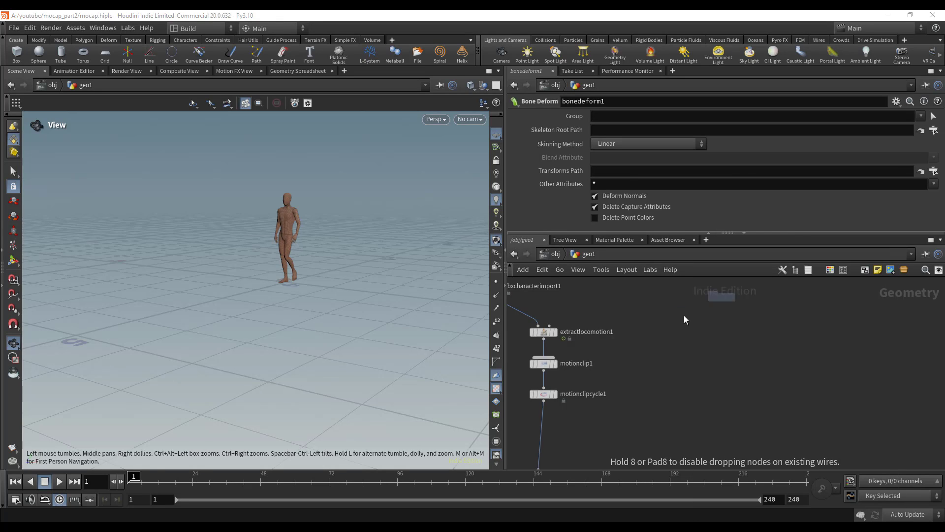
pyautogui.click(714, 327)
pyautogui.click(712, 323)
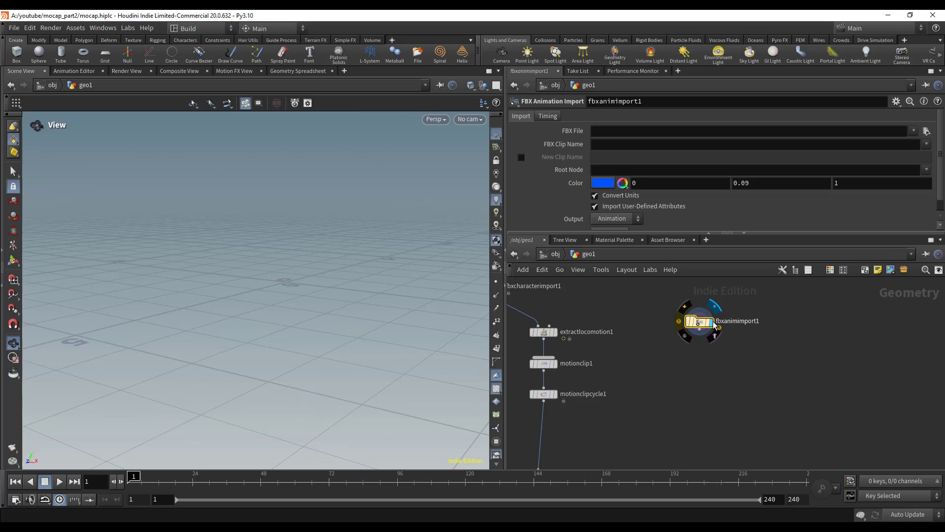
pyautogui.click(926, 131)
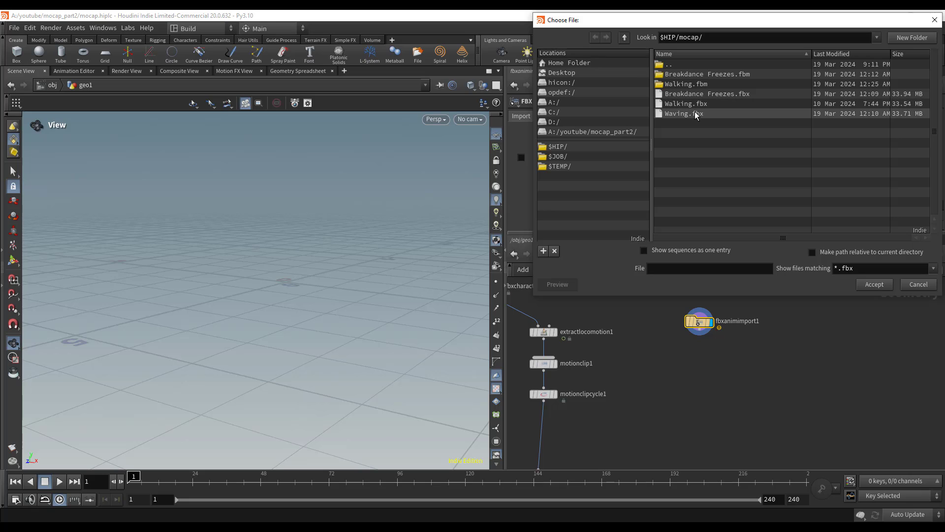
pyautogui.doubleClick(687, 112)
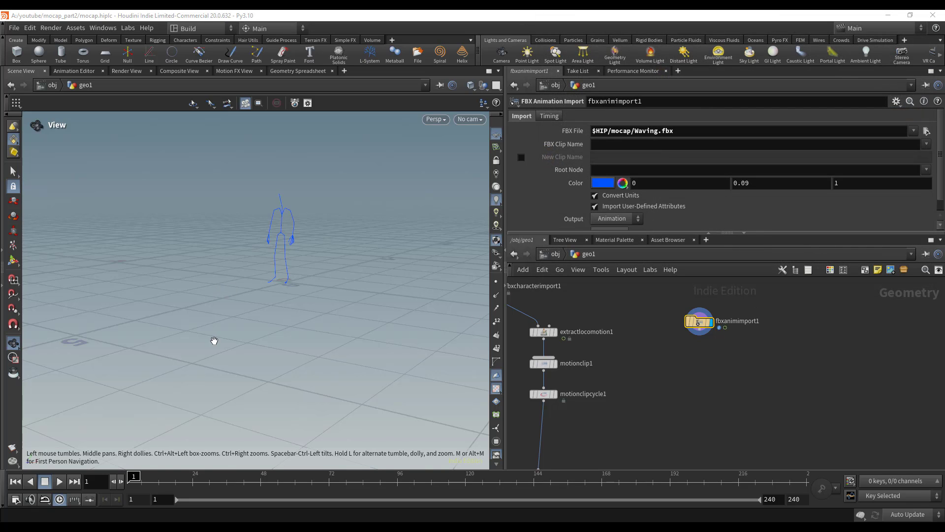
# - Play the imported waving skeleton animation and scrub back to frame 25 to examine the wave
pyautogui.click(175, 480)
pyautogui.press('Up')
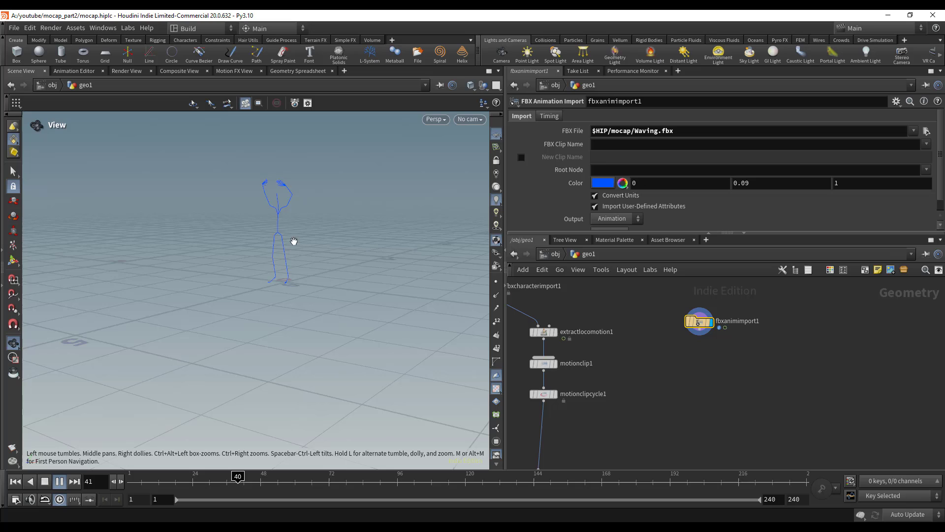
pyautogui.moveTo(258, 229); pyautogui.dragTo(291, 225)
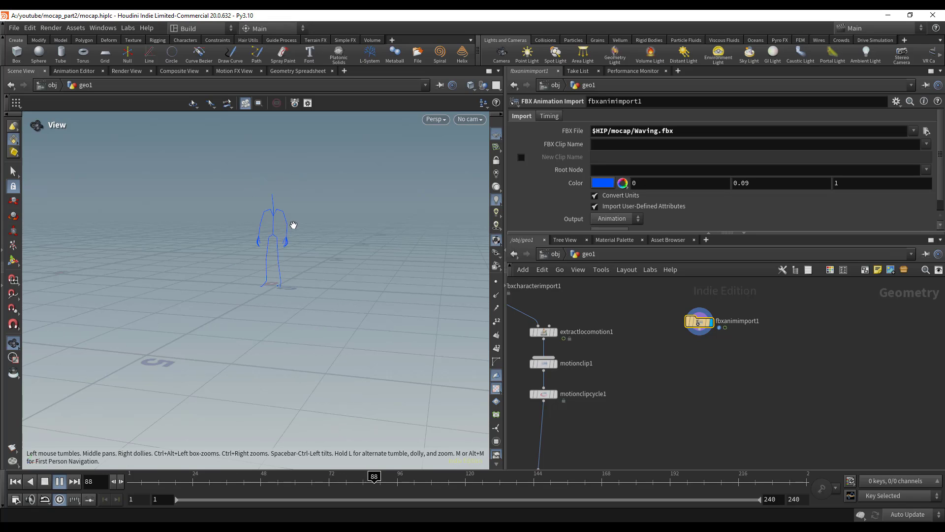
pyautogui.moveTo(457, 480); pyautogui.dragTo(209, 481)
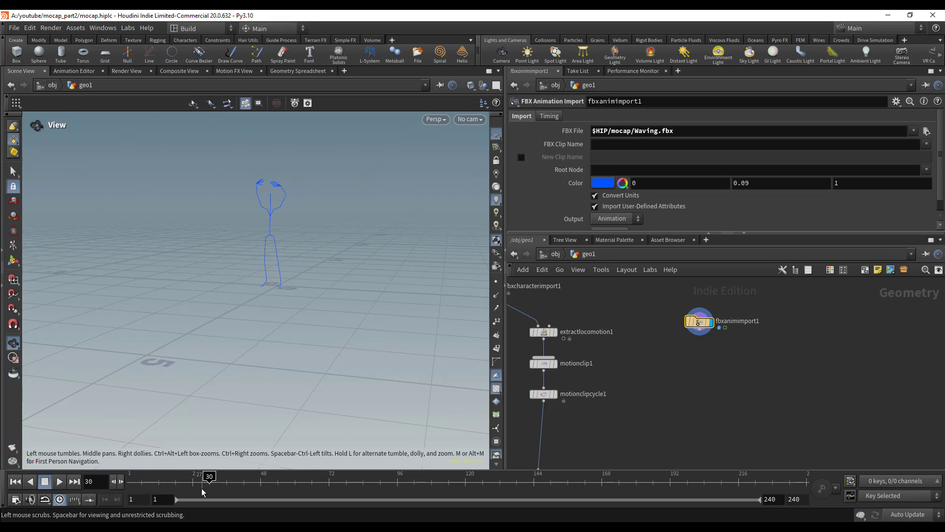
pyautogui.moveTo(202, 485)
pyautogui.mouseDown()
pyautogui.moveTo(182, 484)
pyautogui.moveTo(196, 484)
pyautogui.mouseUp()
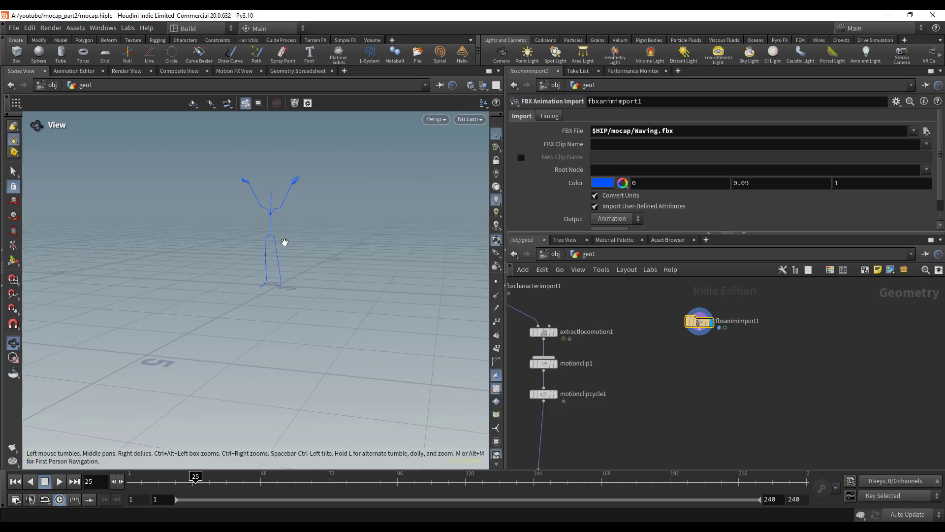
pyautogui.scroll(-5, 620, 387)
pyautogui.moveTo(619, 386); pyautogui.dragTo(608, 359, button='middle')
pyautogui.scroll(2, 591, 394)
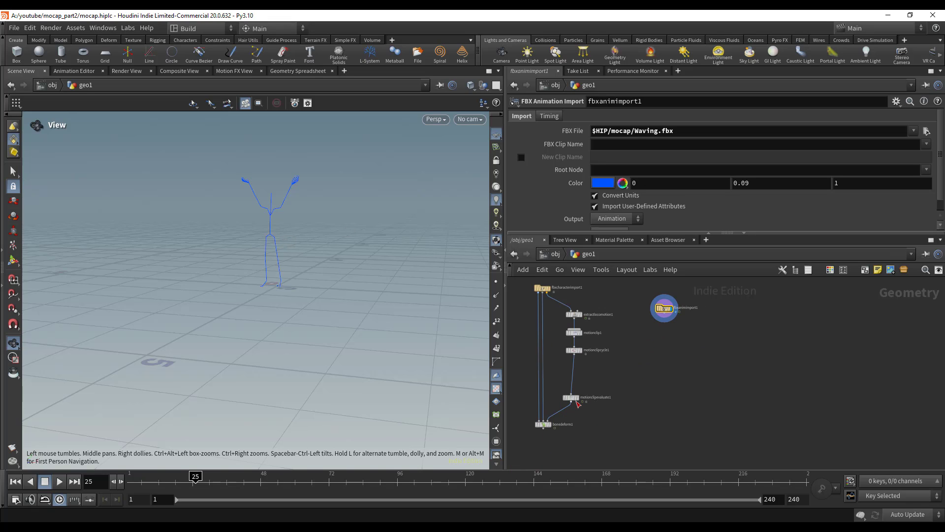
pyautogui.click(572, 397)
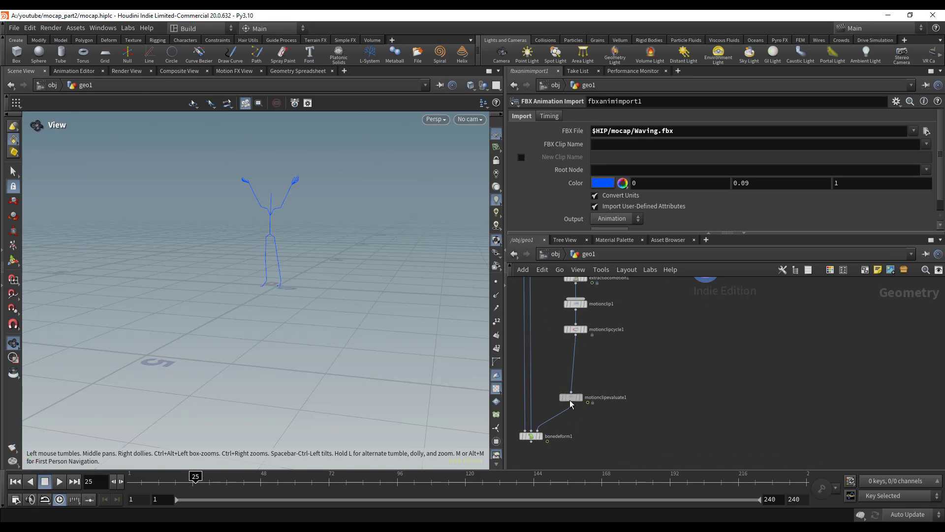
pyautogui.doubleClick(570, 399)
pyautogui.click(514, 254)
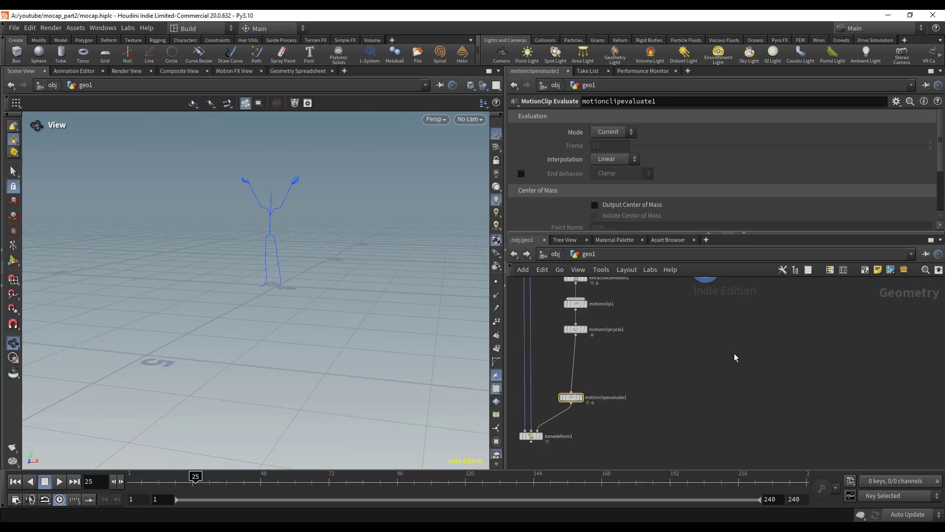
# - Add a MotionClip node below the FBX Animation Import and display the waving clip up close
pyautogui.scroll(-3, 734, 356)
pyautogui.click(713, 339)
pyautogui.press('Tab')
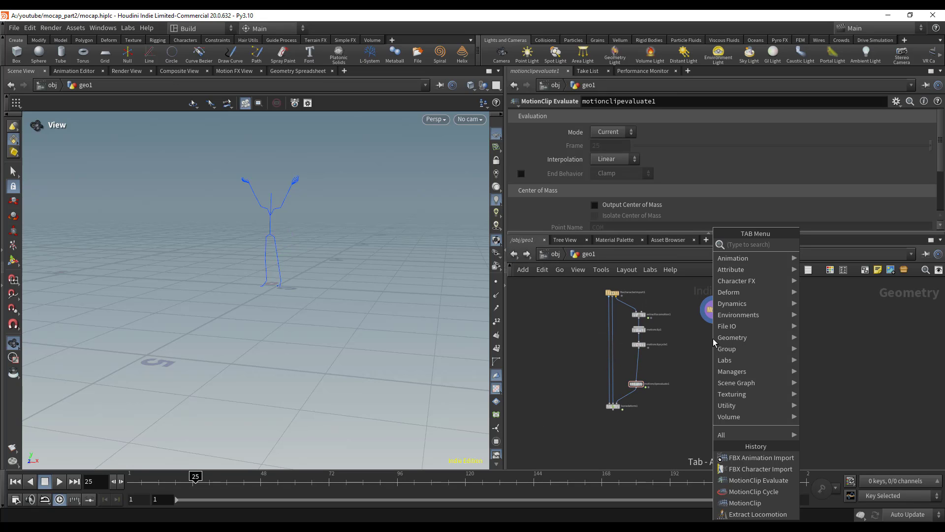
pyautogui.write('MOTIOC')
pyautogui.press('Return')
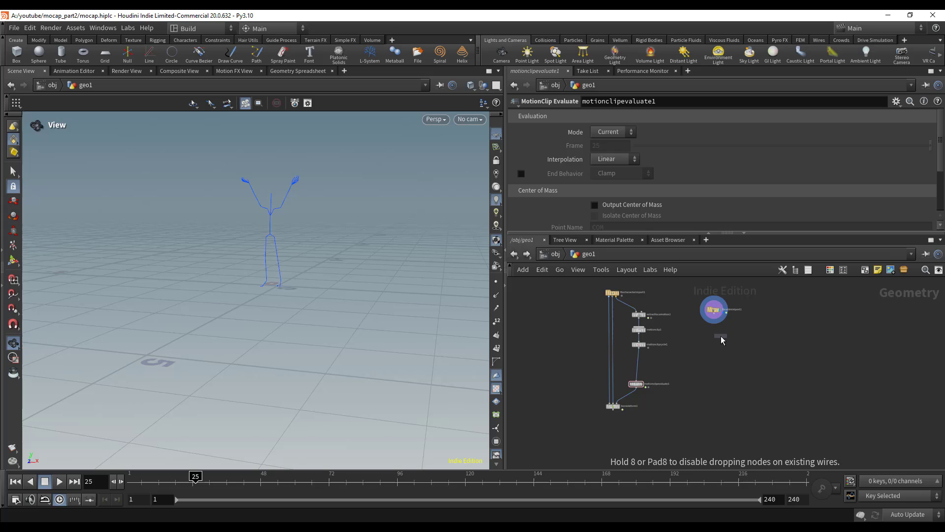
pyautogui.scroll(3, 716, 325)
pyautogui.click(715, 337)
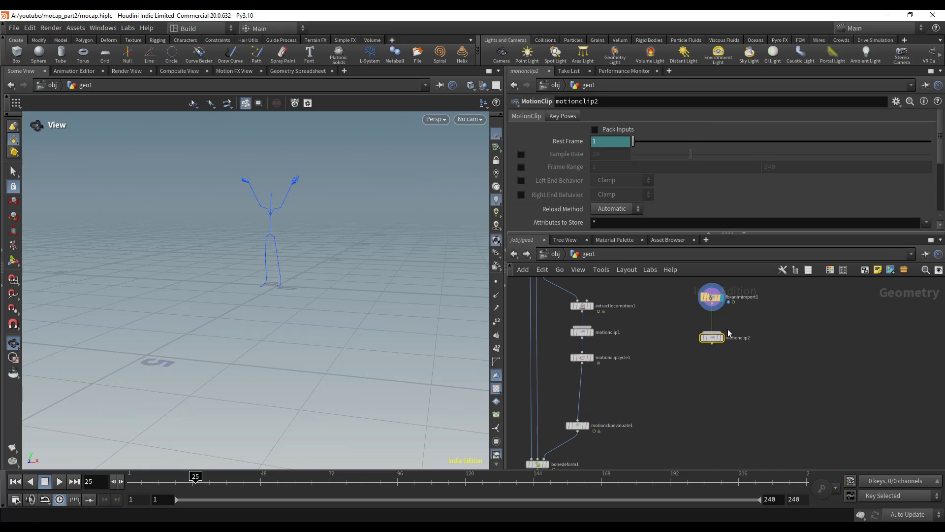
pyautogui.click(724, 339)
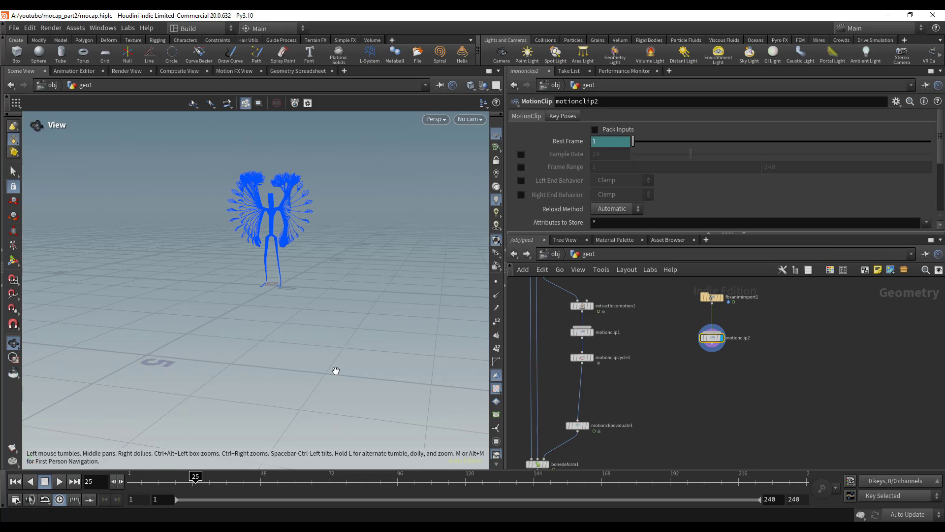
pyautogui.moveTo(274, 201); pyautogui.dragTo(365, 232, button='right')
pyautogui.moveTo(293, 240); pyautogui.dragTo(316, 182)
# - Insert a MotionClip Blend node between the MotionClip Cycle and MotionClip Evaluate nodes, with the waving MotionClip as its second input
pyautogui.scroll(-3, 717, 423)
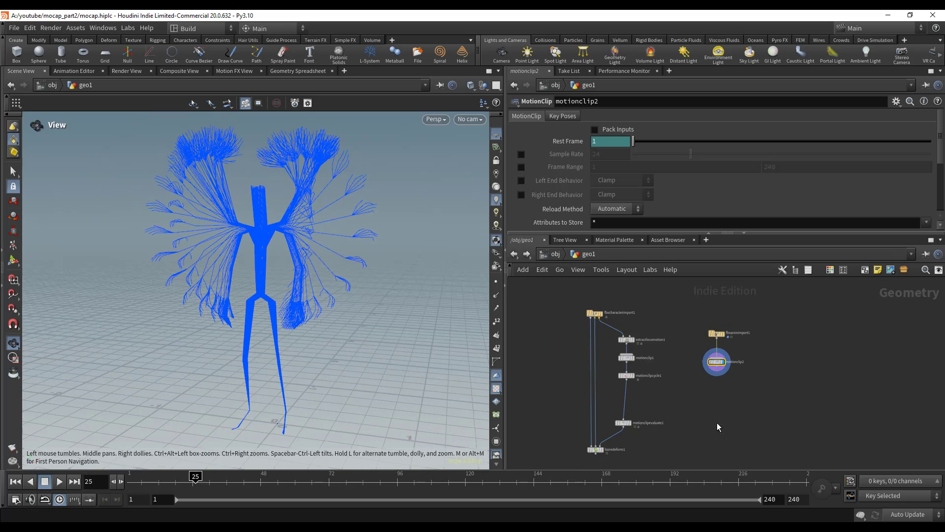
pyautogui.scroll(3, 637, 426)
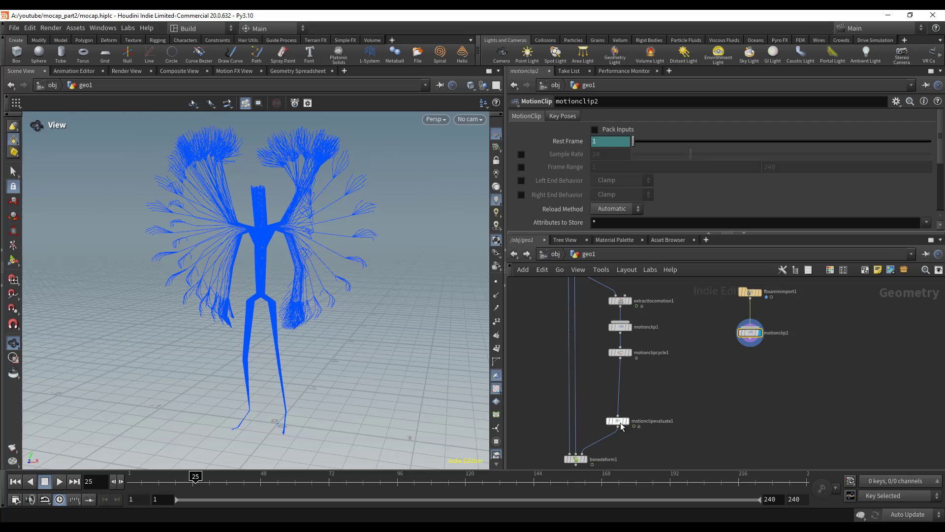
pyautogui.moveTo(622, 426)
pyautogui.mouseDown()
pyautogui.moveTo(621, 406)
pyautogui.moveTo(624, 433)
pyautogui.mouseUp()
pyautogui.moveTo(680, 404); pyautogui.dragTo(667, 377, button='middle')
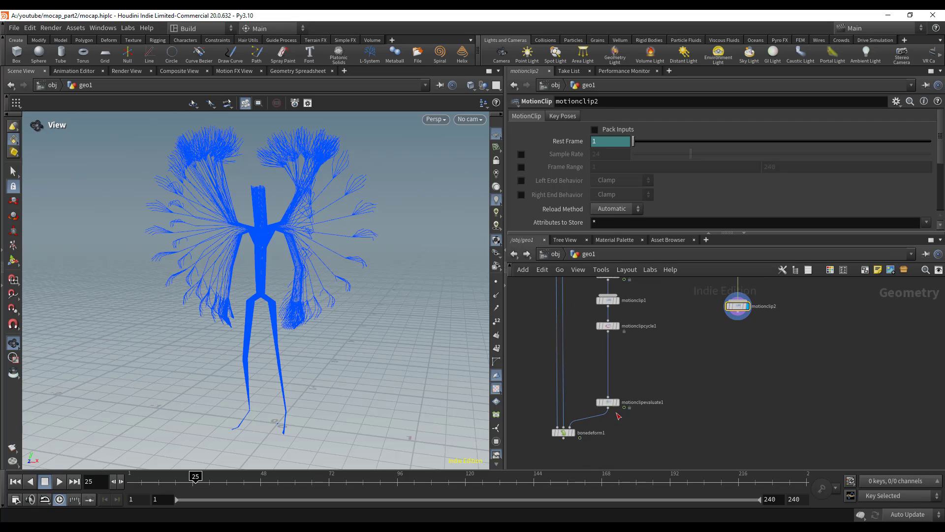
pyautogui.scroll(1, 608, 406)
pyautogui.press('Tab')
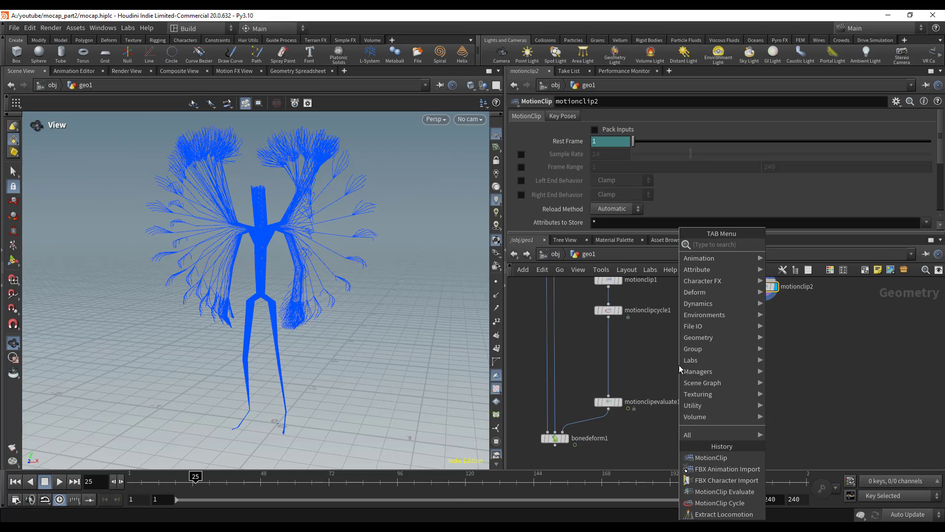
pyautogui.write('MOTC')
pyautogui.press('Return')
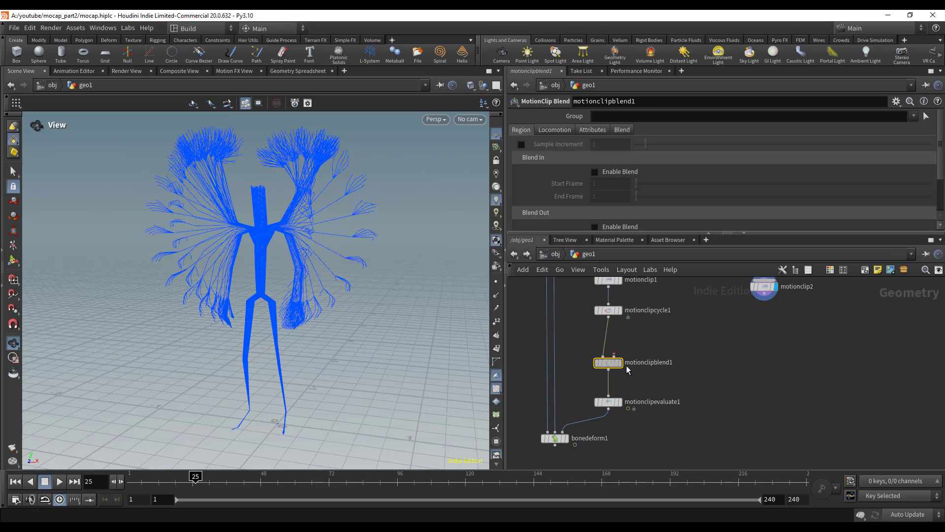
pyautogui.click(649, 366)
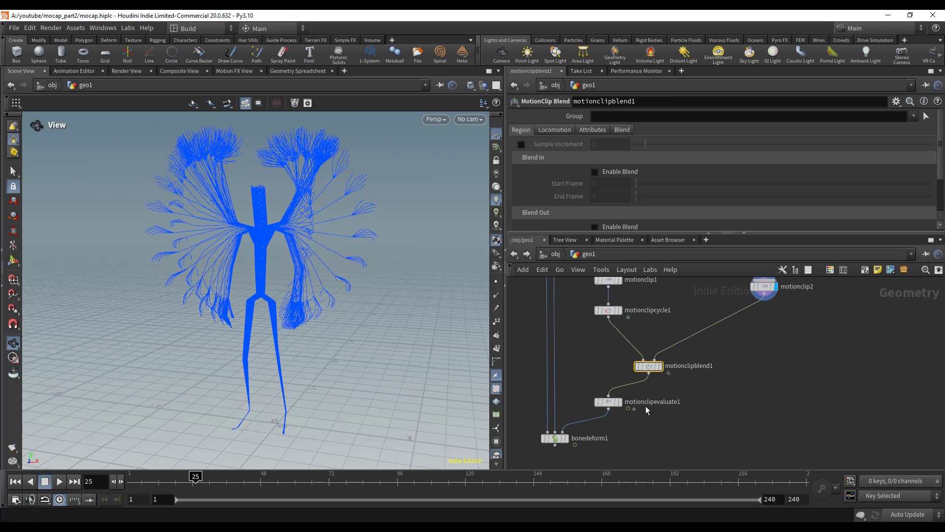
# - Display the Bone Deform node, play the character animation from frame 1, and scrub back to frame 6
pyautogui.scroll(-3, 637, 409)
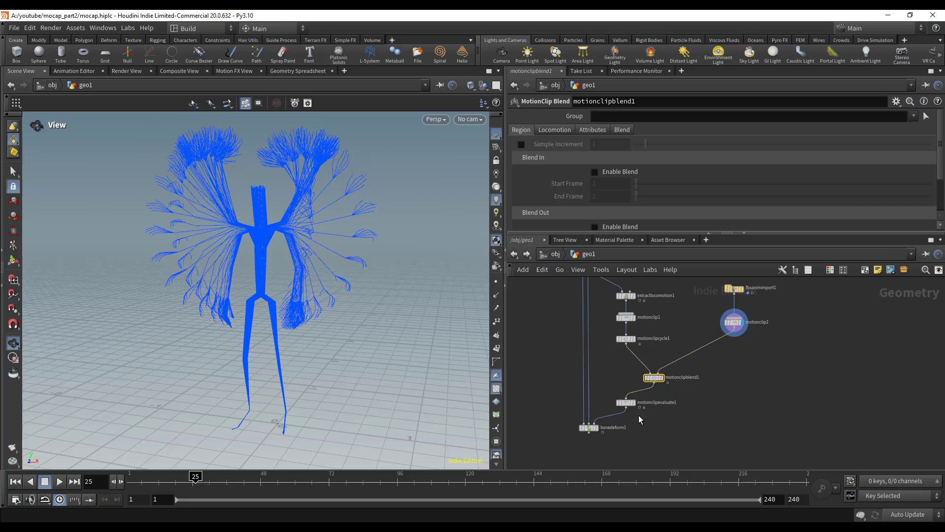
pyautogui.click(596, 428)
pyautogui.moveTo(193, 480); pyautogui.dragTo(128, 481)
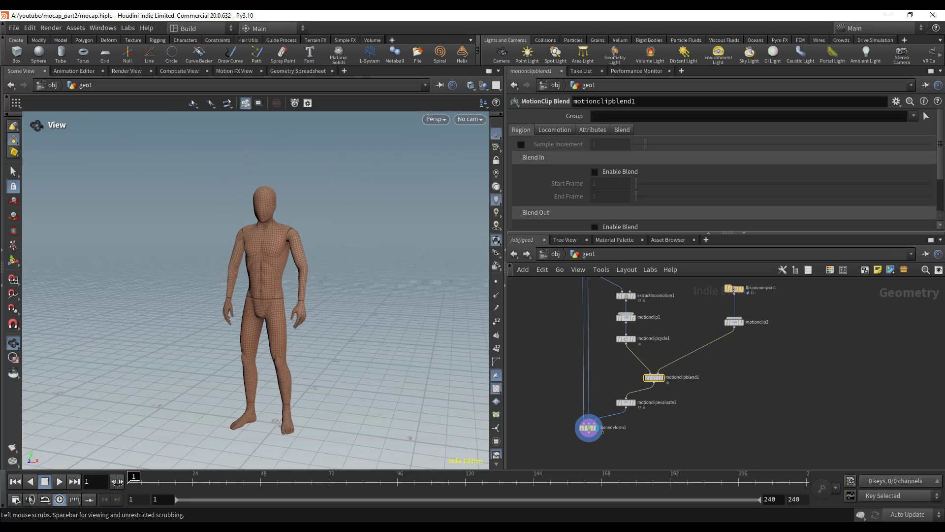
pyautogui.scroll(-3, 244, 329)
pyautogui.press('Up')
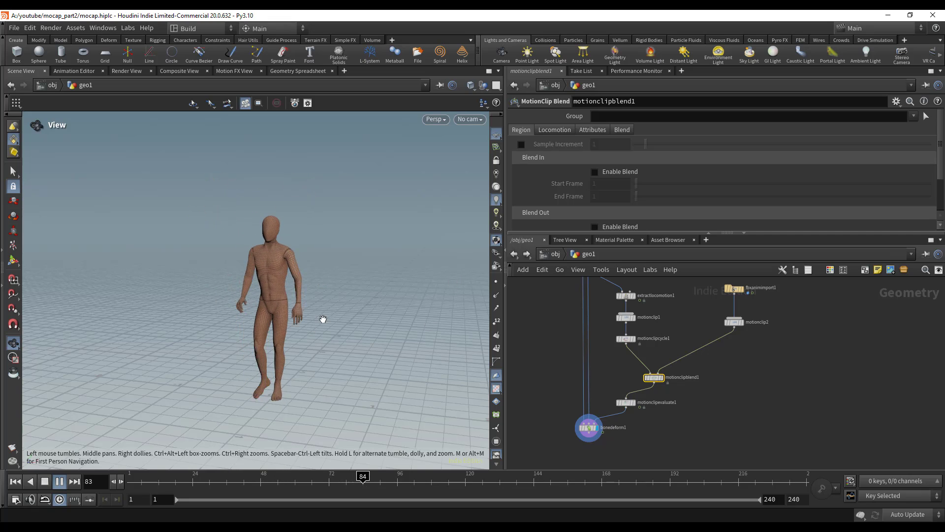
pyautogui.click(306, 477)
pyautogui.moveTo(306, 477); pyautogui.dragTo(141, 476)
# - Start picking joints for the MotionClip Blend group in the viewport and scrub to frame 20 for a close view of the skeleton
pyautogui.moveTo(600, 231); pyautogui.dragTo(602, 287)
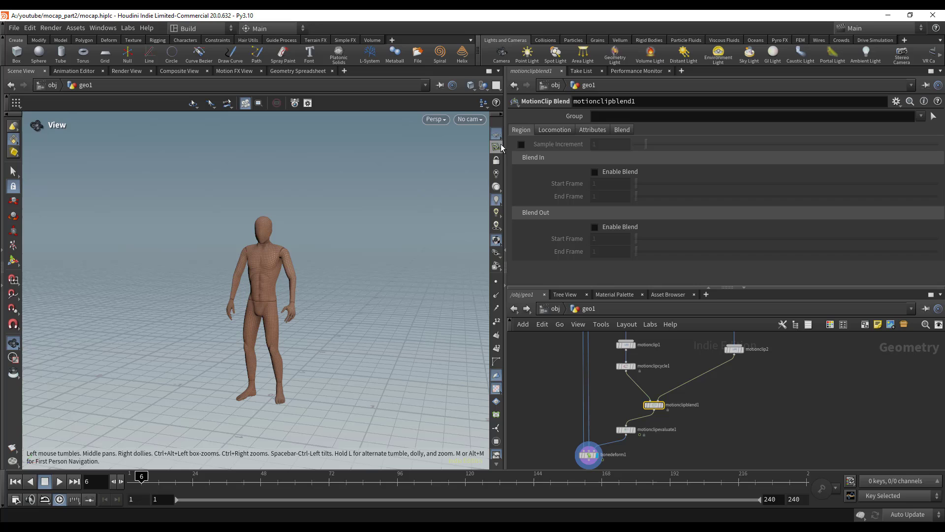
pyautogui.moveTo(504, 143); pyautogui.dragTo(476, 143)
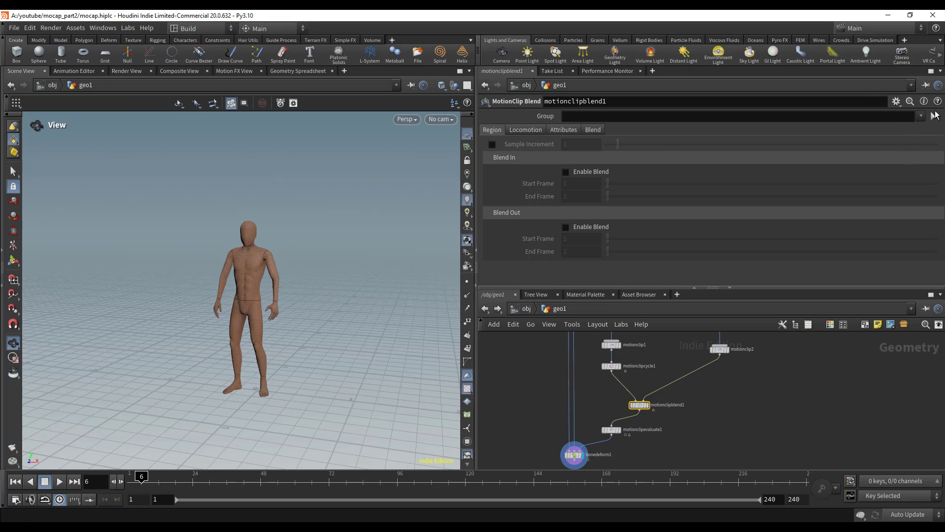
pyautogui.click(932, 120)
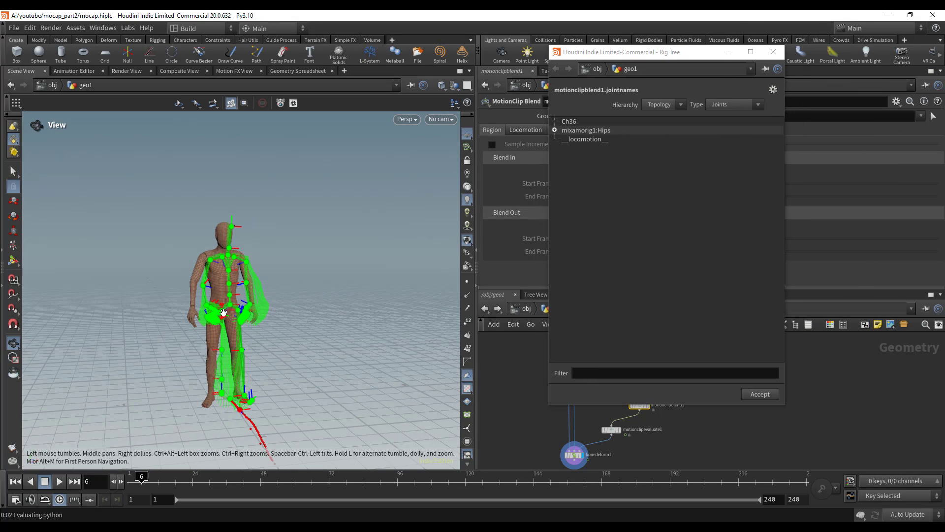
pyautogui.click(217, 490)
pyautogui.moveTo(217, 493); pyautogui.dragTo(181, 493)
pyautogui.scroll(5, 308, 318)
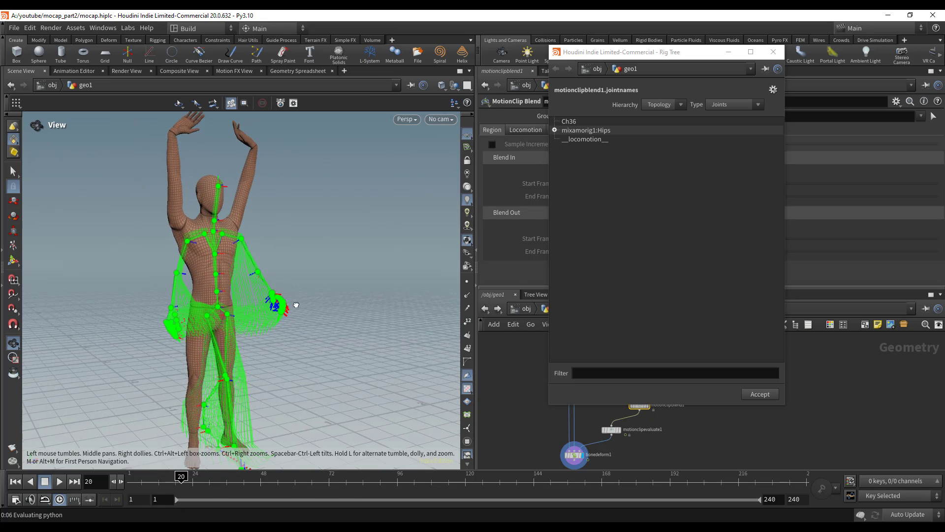
# - Restrict the MotionClip Blend group to both arms' joints, from the left and right shoulders down to the fingers
pyautogui.moveTo(357, 288); pyautogui.dragTo(282, 394)
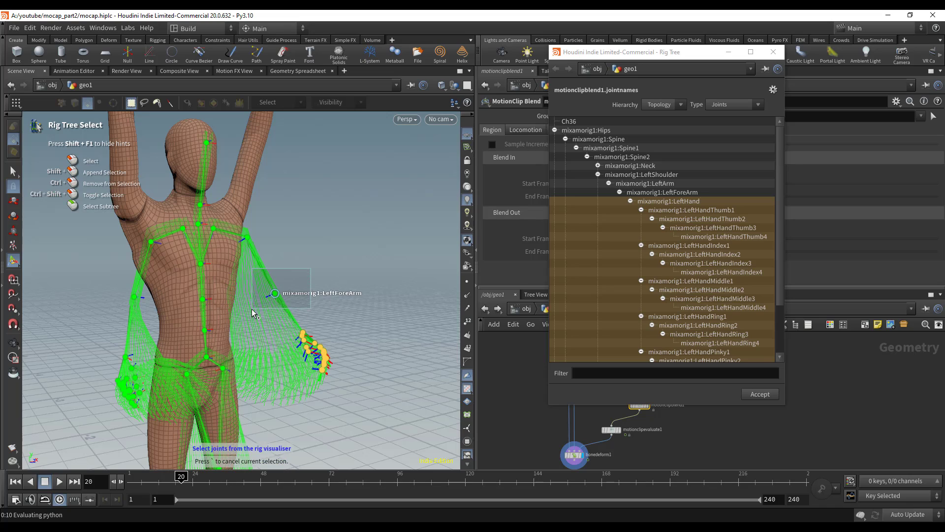
pyautogui.keyDown('shift'); pyautogui.click(275, 294); pyautogui.keyUp('shift')
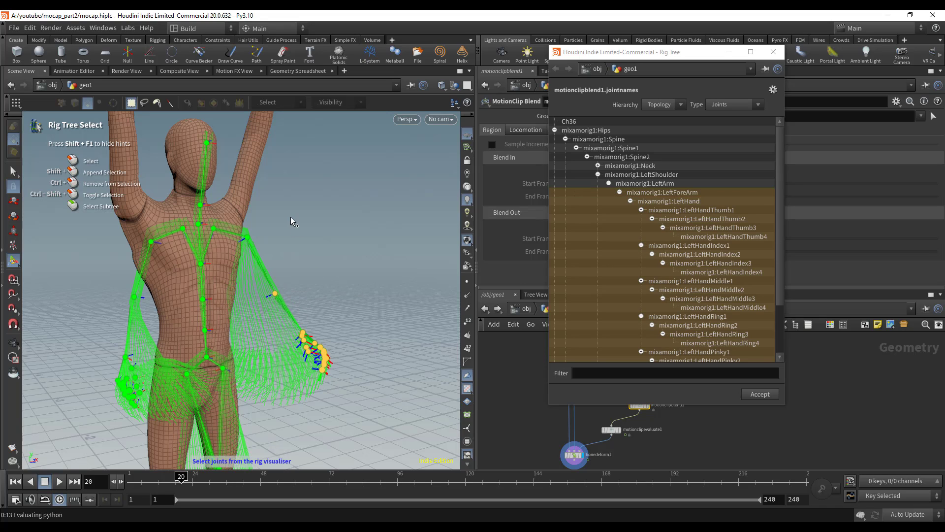
pyautogui.keyDown('shift'); pyautogui.click(248, 238); pyautogui.keyUp('shift')
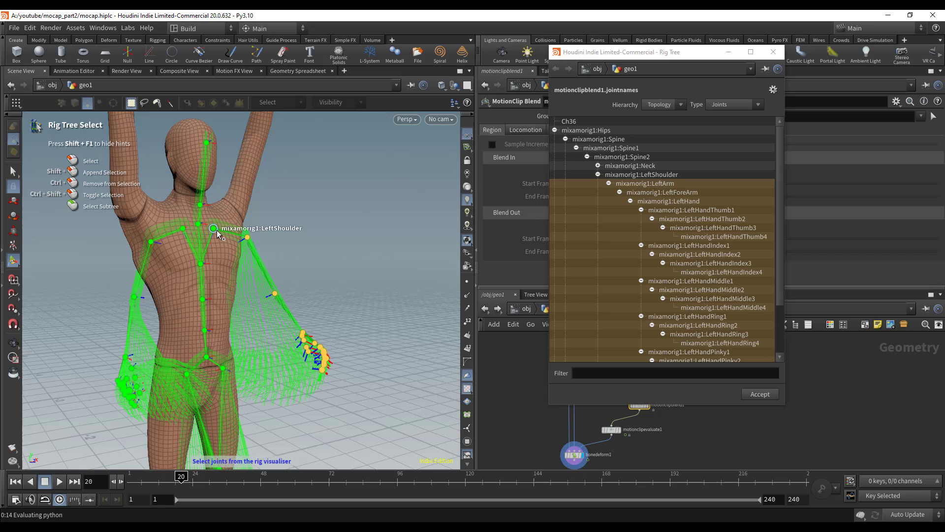
pyautogui.keyDown('shift'); pyautogui.click(217, 234); pyautogui.keyUp('shift')
pyautogui.moveTo(217, 234); pyautogui.dragTo(165, 407)
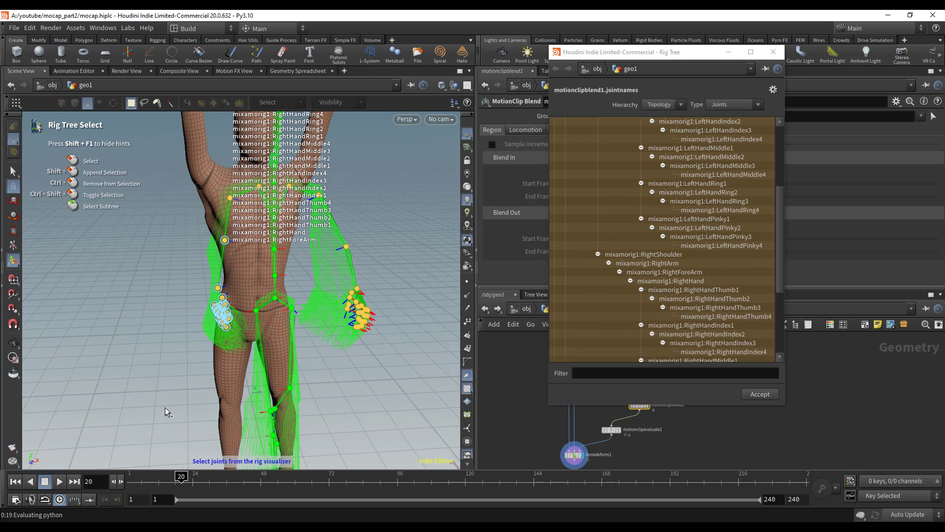
pyautogui.press('Return')
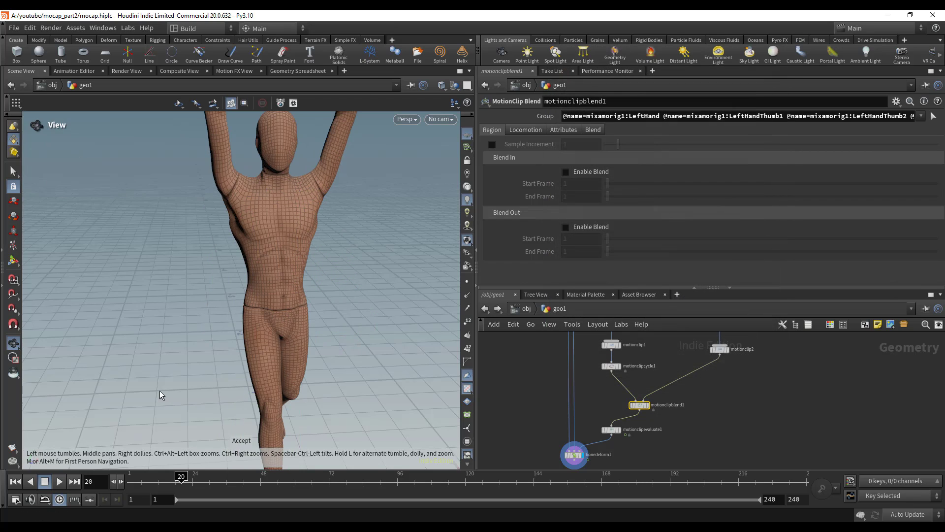
# - Play the blended character animation from frame 1 to examine the arms waving during the walk
pyautogui.scroll(-3, 697, 425)
pyautogui.moveTo(181, 481); pyautogui.dragTo(129, 480)
pyautogui.moveTo(279, 291); pyautogui.dragTo(141, 291, button='right')
pyautogui.moveTo(274, 289); pyautogui.dragTo(252, 278)
pyautogui.press('Up')
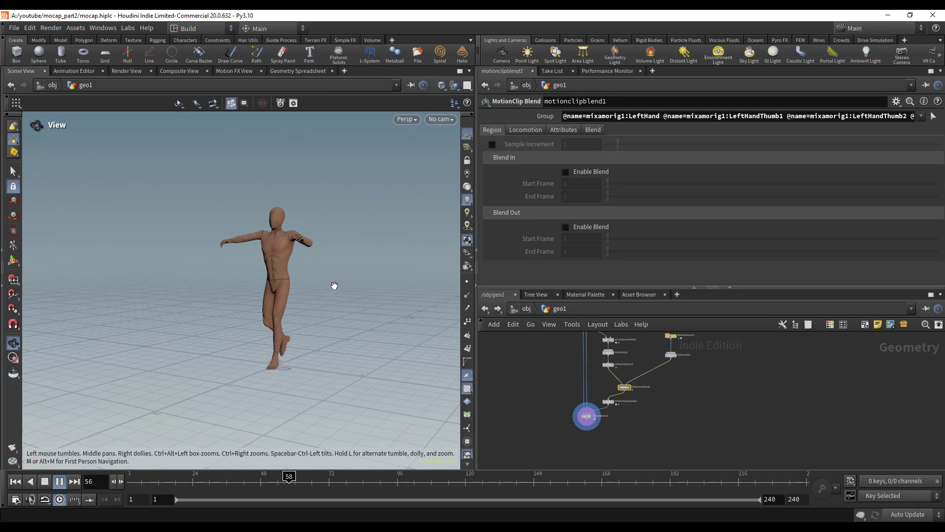
pyautogui.press('Up')
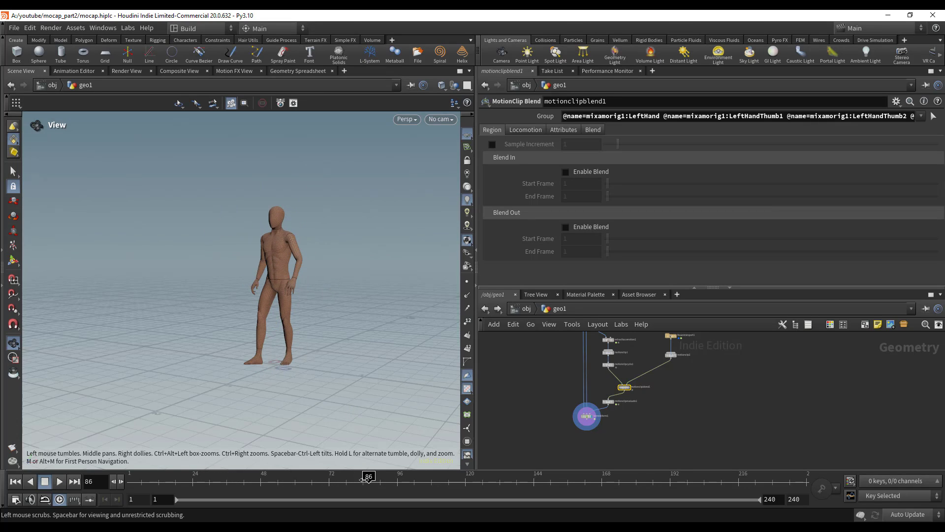
# - Scrub and replay the animation between about frames 70 and 80 to examine how the wave returns to the walk
pyautogui.moveTo(364, 479); pyautogui.dragTo(343, 478)
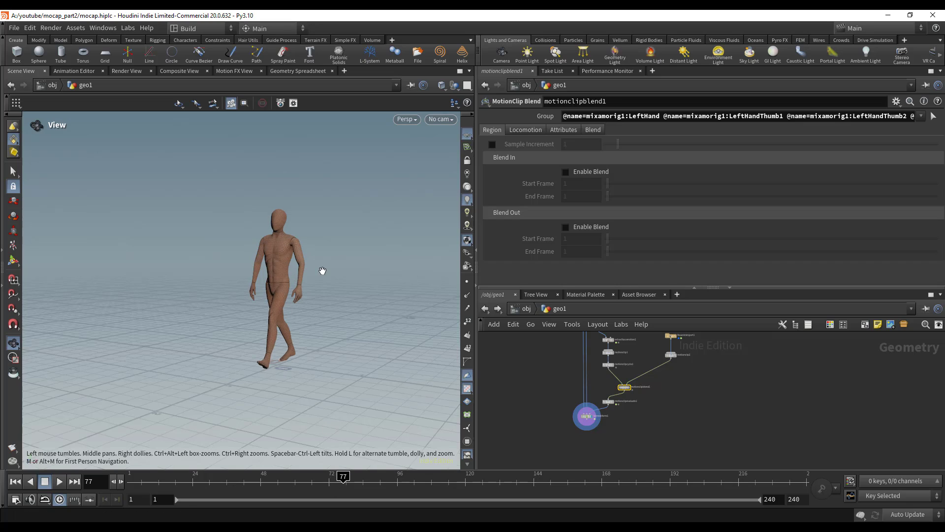
pyautogui.press('Right')
pyautogui.press('Right')
pyautogui.press('Left')
pyautogui.press('Left')
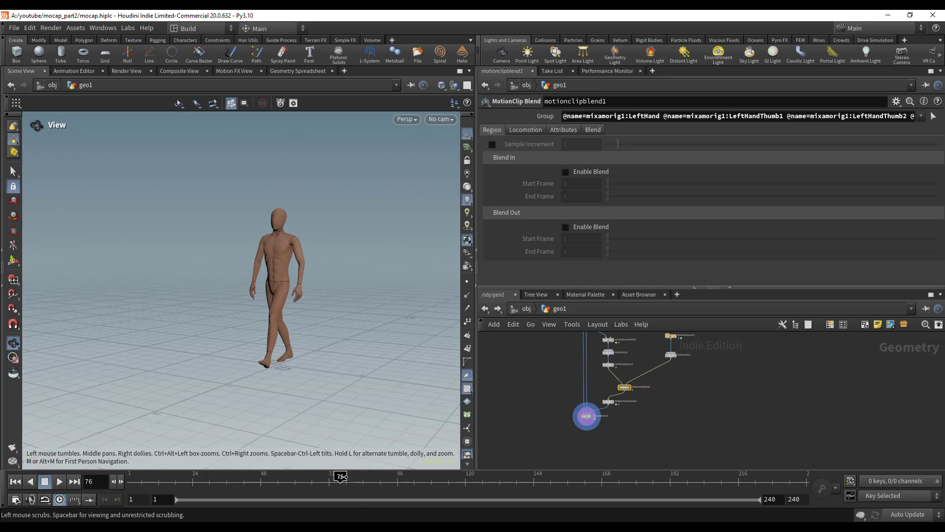
pyautogui.moveTo(340, 477); pyautogui.dragTo(323, 477)
pyautogui.press('Up')
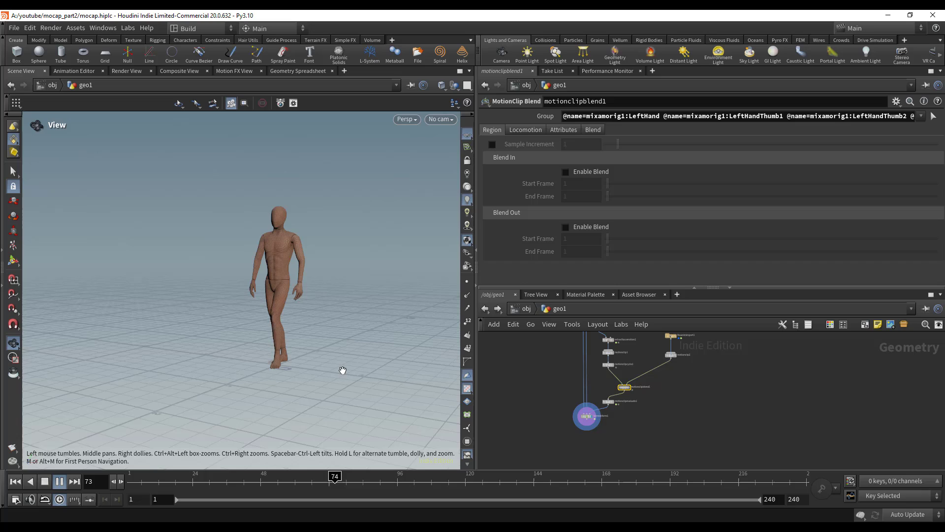
pyautogui.click(332, 482)
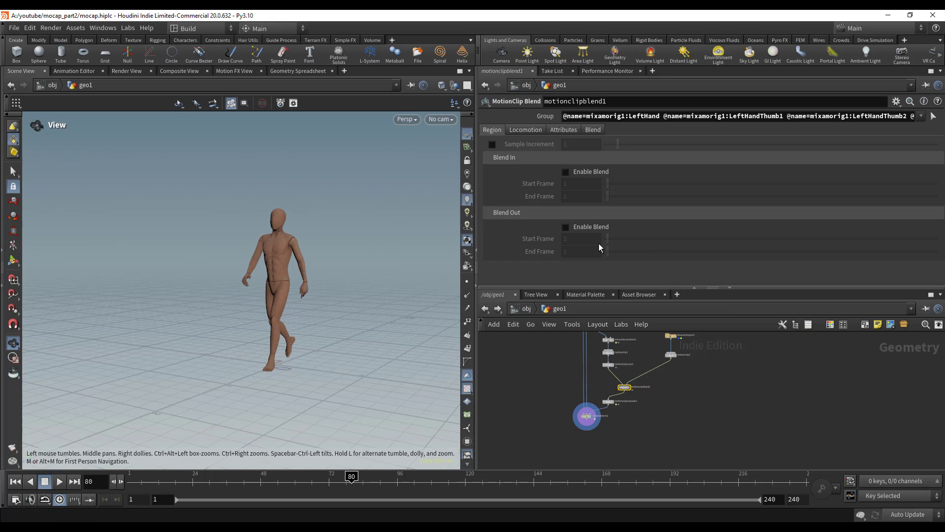
pyautogui.moveTo(350, 486)
pyautogui.mouseDown()
pyautogui.moveTo(319, 492)
pyautogui.moveTo(349, 494)
pyautogui.moveTo(335, 487)
pyautogui.mouseUp()
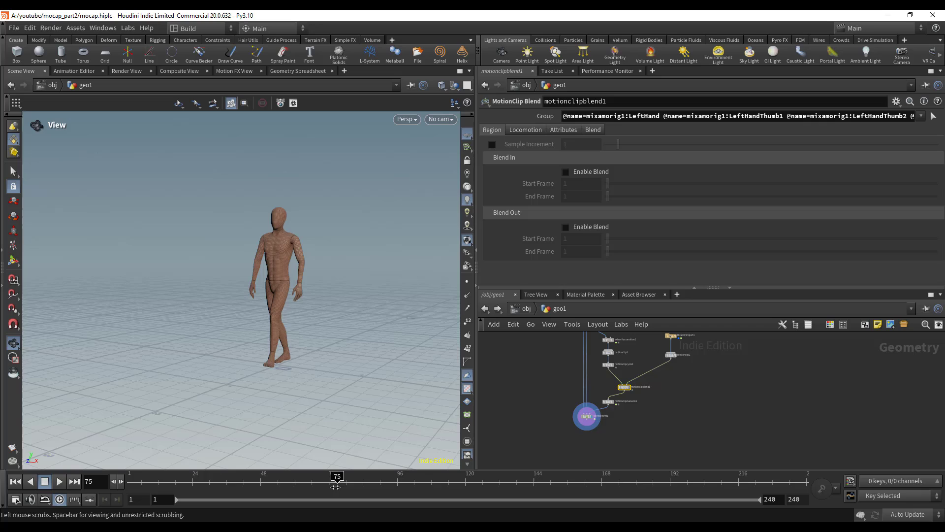
# - Enable Blend Out on the MotionClip Blend node with start frame 60 and end frame 80
pyautogui.click(603, 228)
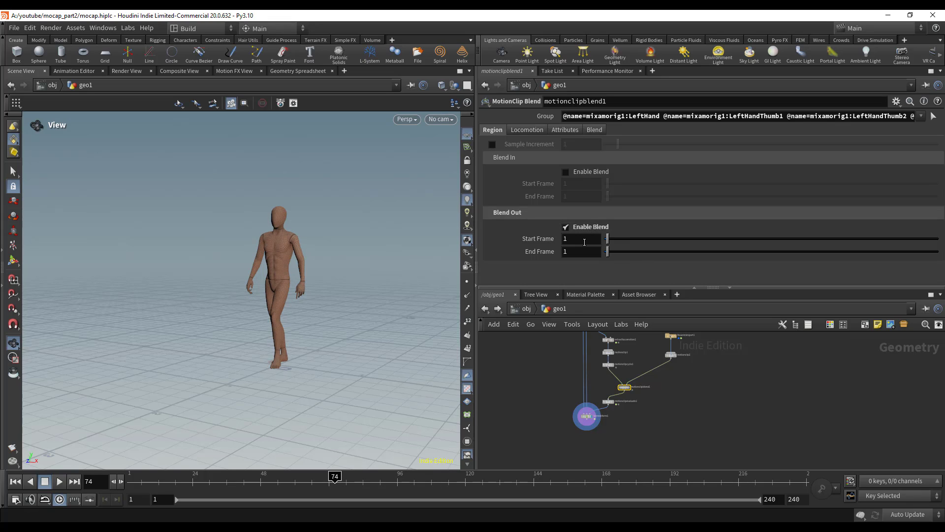
pyautogui.click(581, 239)
pyautogui.write('60')
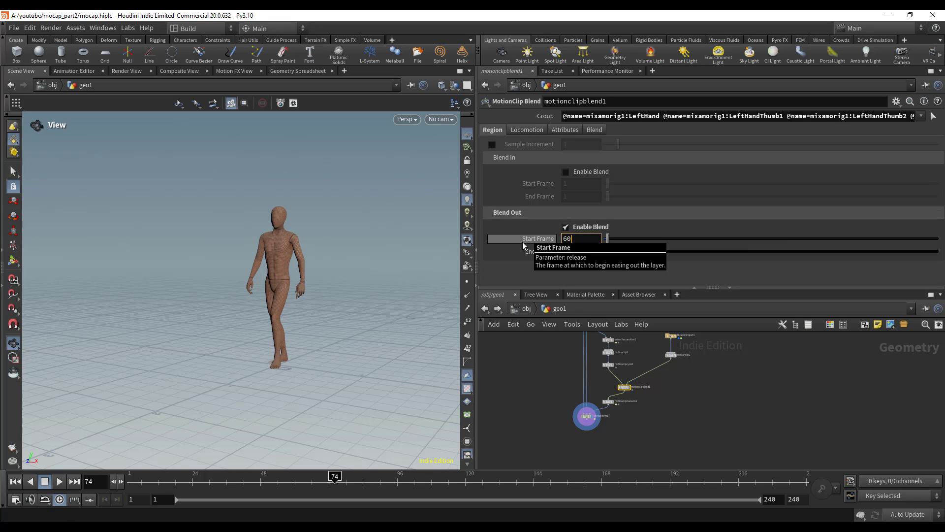
pyautogui.press('Return')
pyautogui.click(581, 251)
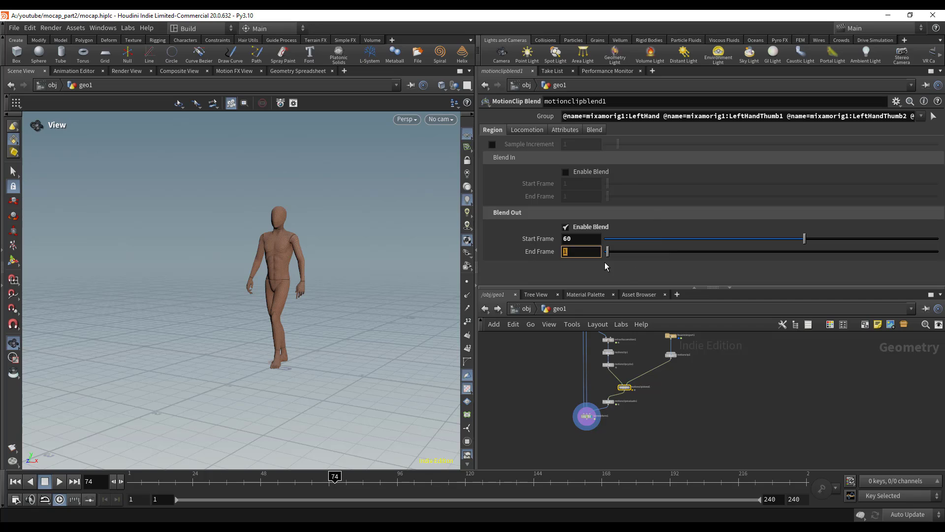
pyautogui.write('80')
pyautogui.press('Return')
# - Replay the animation and scrub back through it to check the eased transition out of the wave
pyautogui.moveTo(317, 482); pyautogui.dragTo(246, 482)
pyautogui.press('Up')
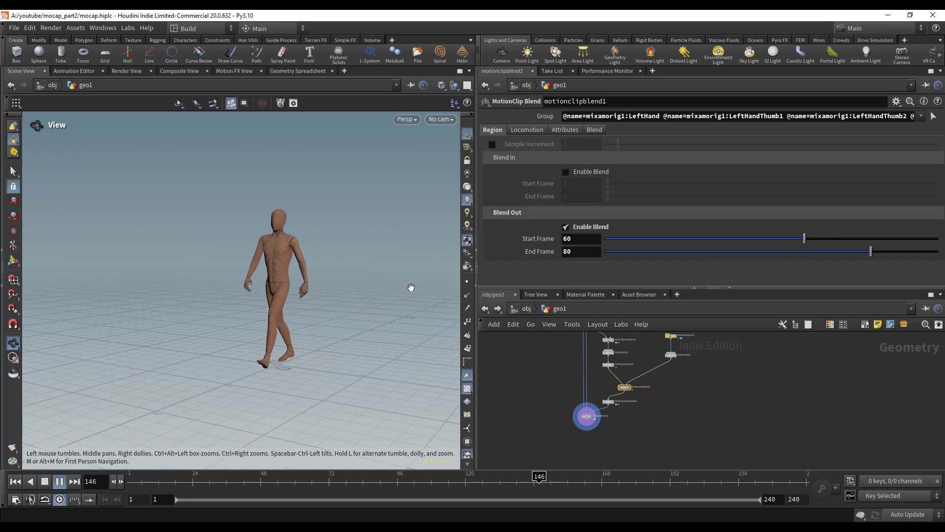
pyautogui.moveTo(519, 486)
pyautogui.mouseDown()
pyautogui.moveTo(339, 483)
pyautogui.moveTo(167, 453)
pyautogui.mouseUp()
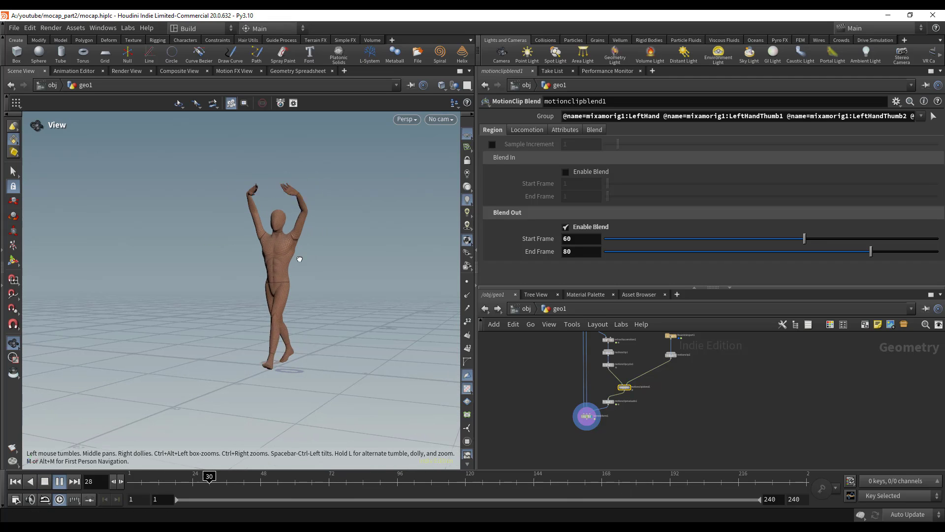
# - Set the MotionClip Cycle node's Locomotion option to Use Existing Locomotion
pyautogui.scroll(4, 640, 374)
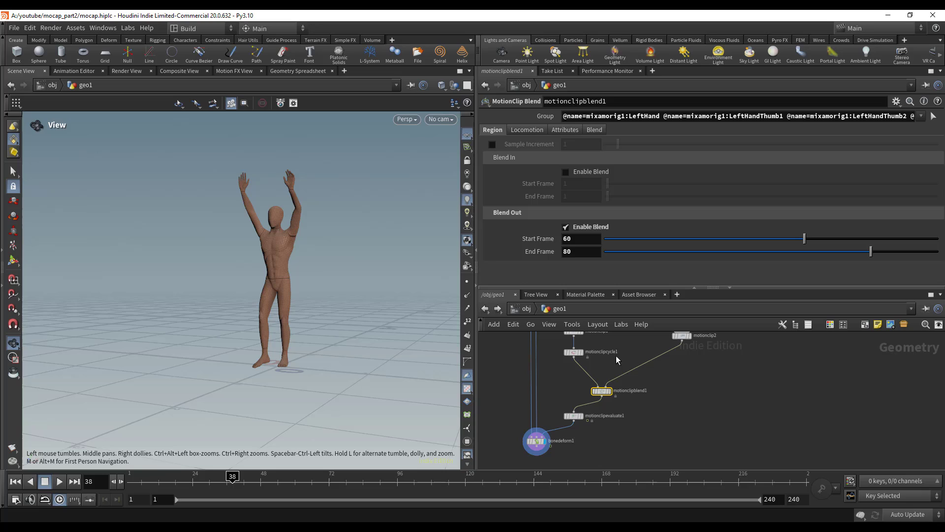
pyautogui.click(571, 374)
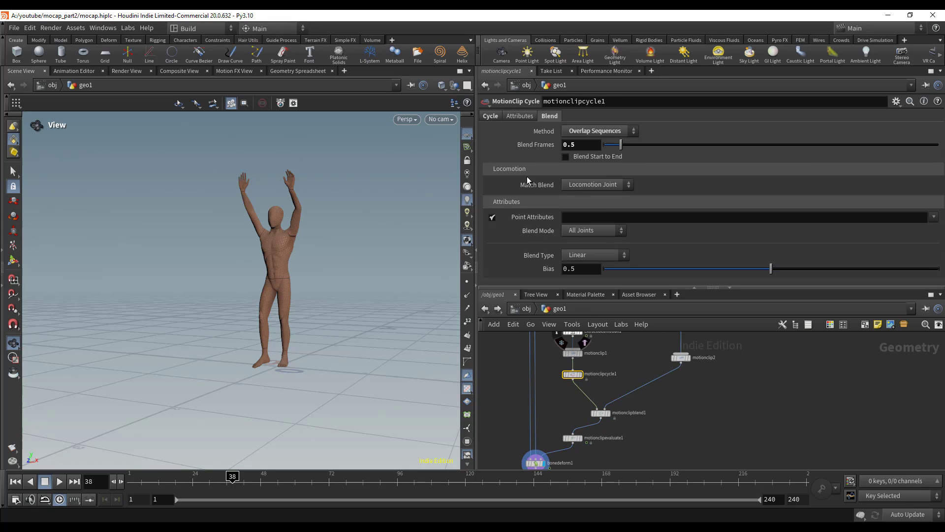
pyautogui.click(492, 117)
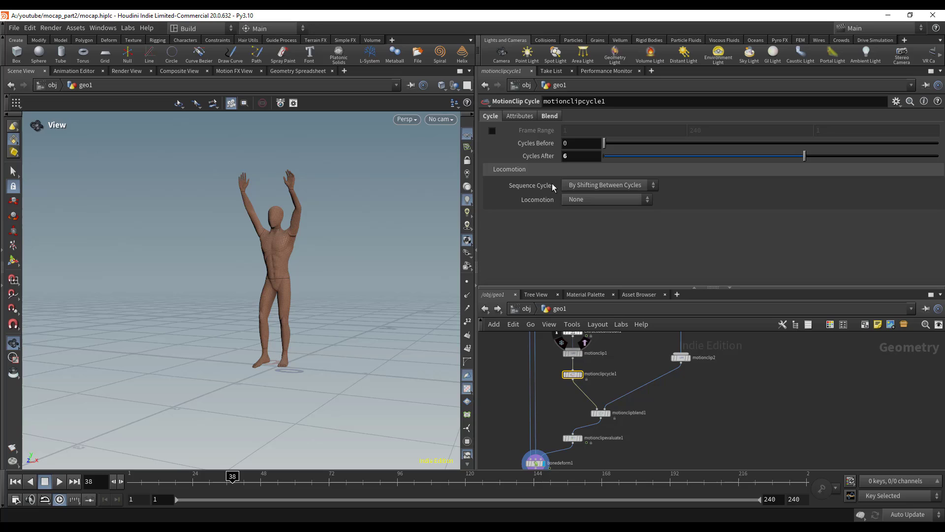
pyautogui.click(615, 198)
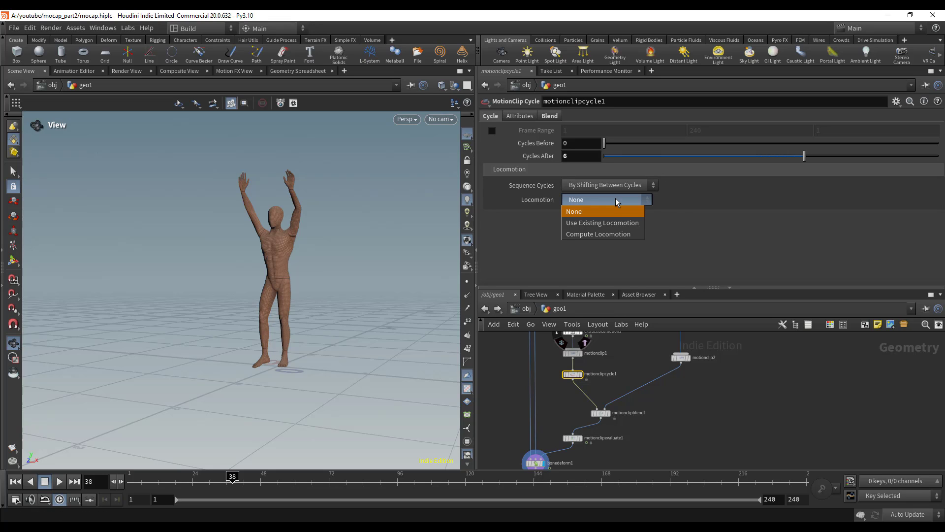
pyautogui.click(634, 224)
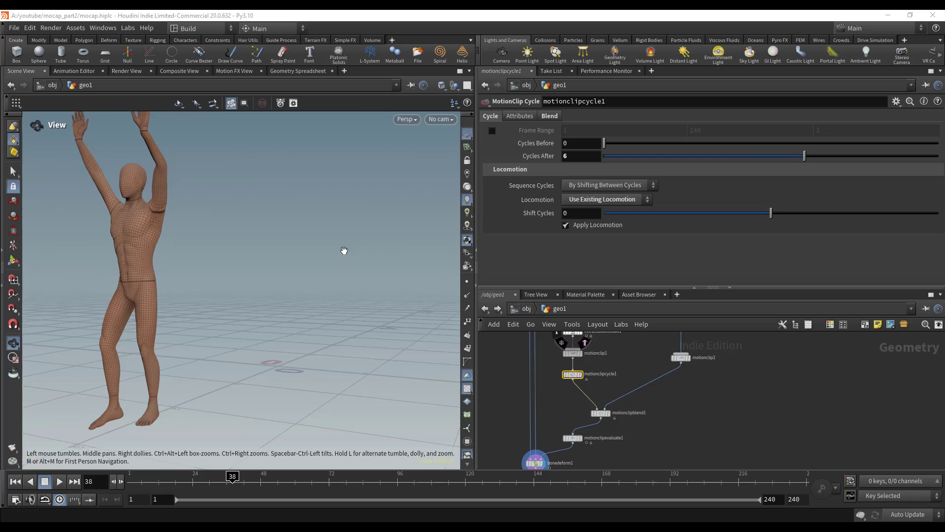
# - Play the walk from frame 1 in a wider view, stop at frame 186, and frame the character
pyautogui.scroll(-3, 283, 296)
pyautogui.press('k')
pyautogui.moveTo(283, 296); pyautogui.dragTo(266, 296)
pyautogui.moveTo(266, 295); pyautogui.dragTo(311, 271, button='middle')
pyautogui.moveTo(310, 271); pyautogui.dragTo(271, 304, button='right')
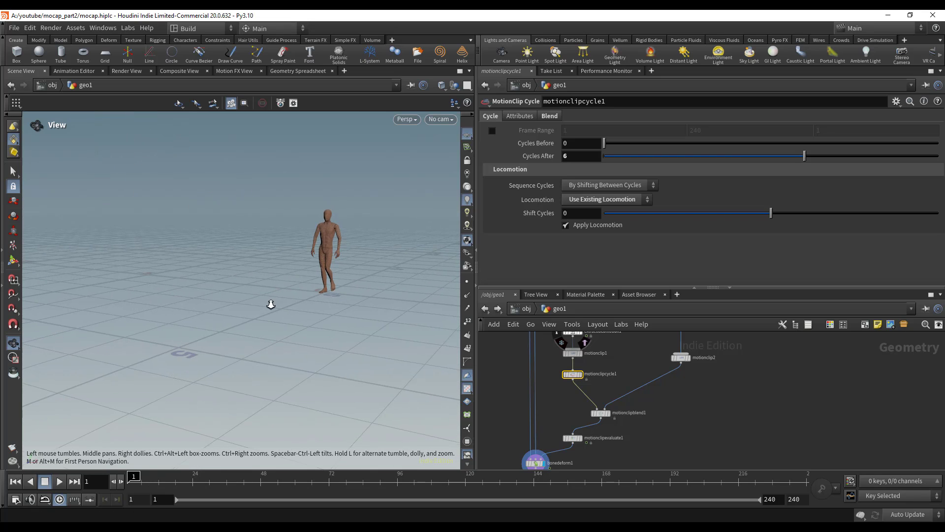
pyautogui.moveTo(270, 304); pyautogui.dragTo(363, 252, button='middle')
pyautogui.press('Up')
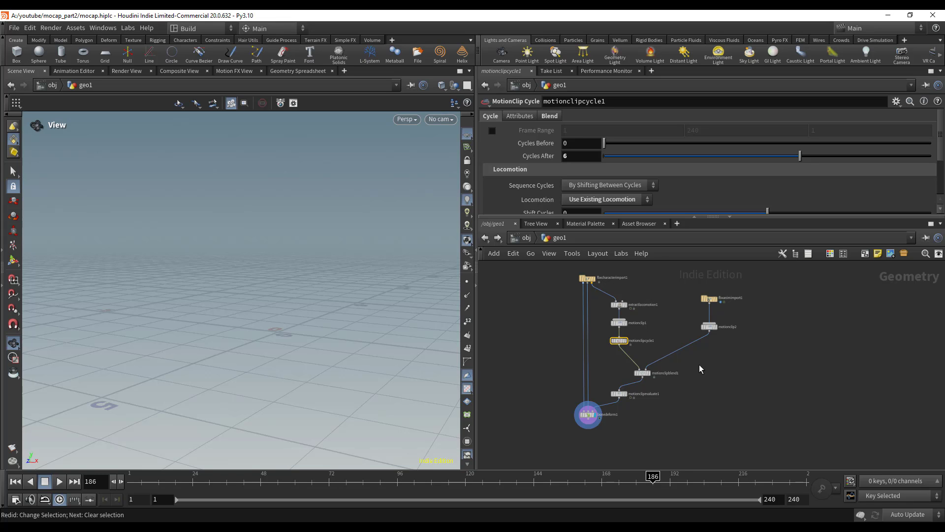
pyautogui.press('f')
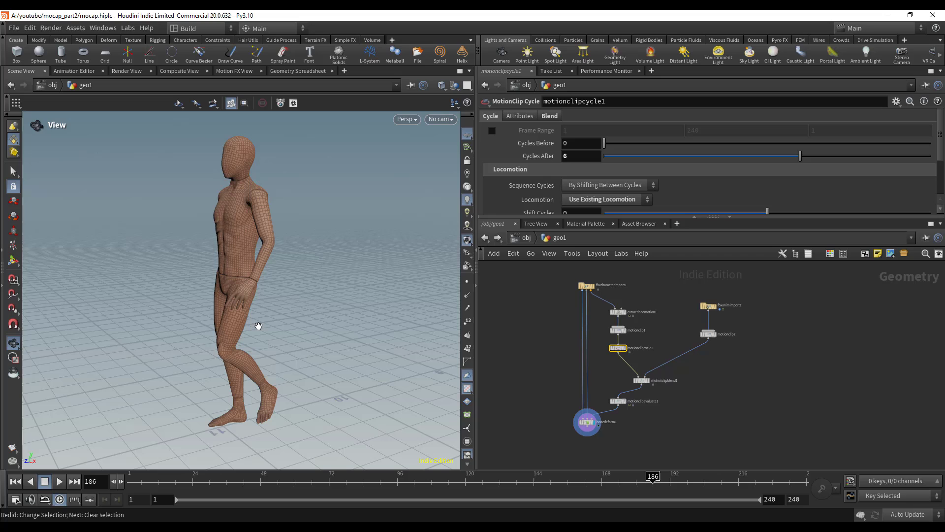
# - Delete the MotionClip Blend node from the network
pyautogui.scroll(2, 668, 393)
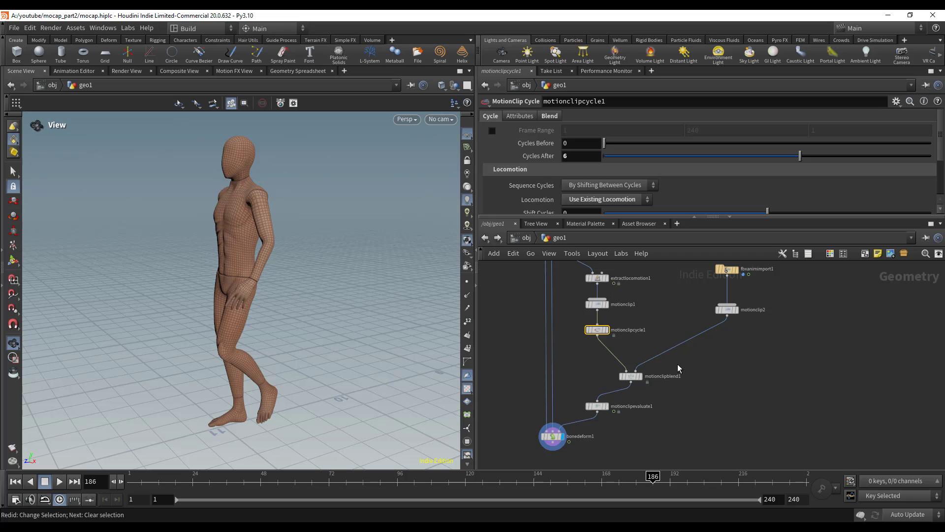
pyautogui.moveTo(677, 365); pyautogui.dragTo(620, 389)
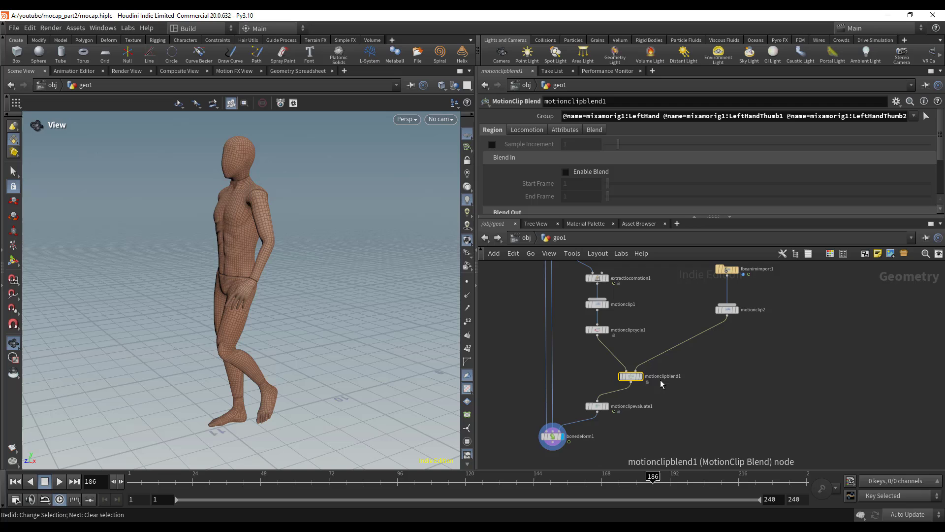
pyautogui.press('Delete')
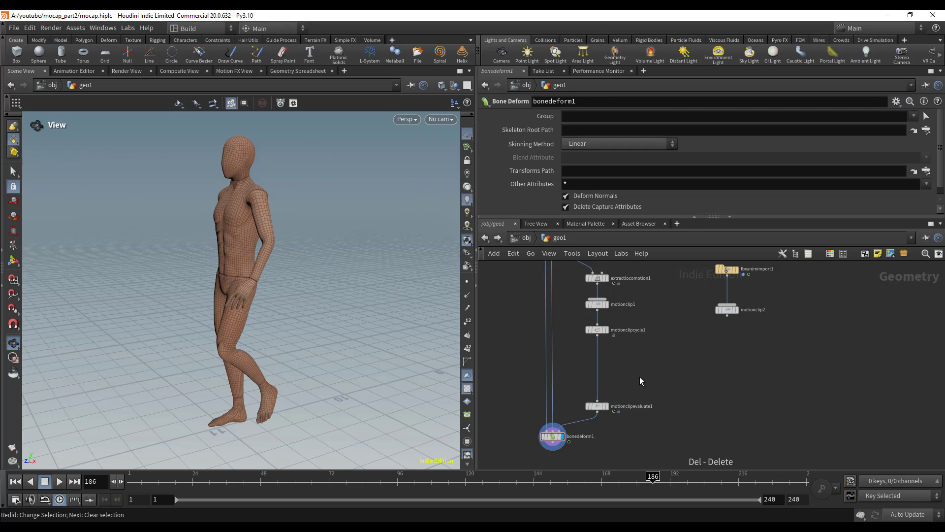
# - Add a MotionClip Sequence node in the space between the MotionClip Cycle and MotionClip Evaluate nodes
pyautogui.press('Tab')
pyautogui.write('motion')
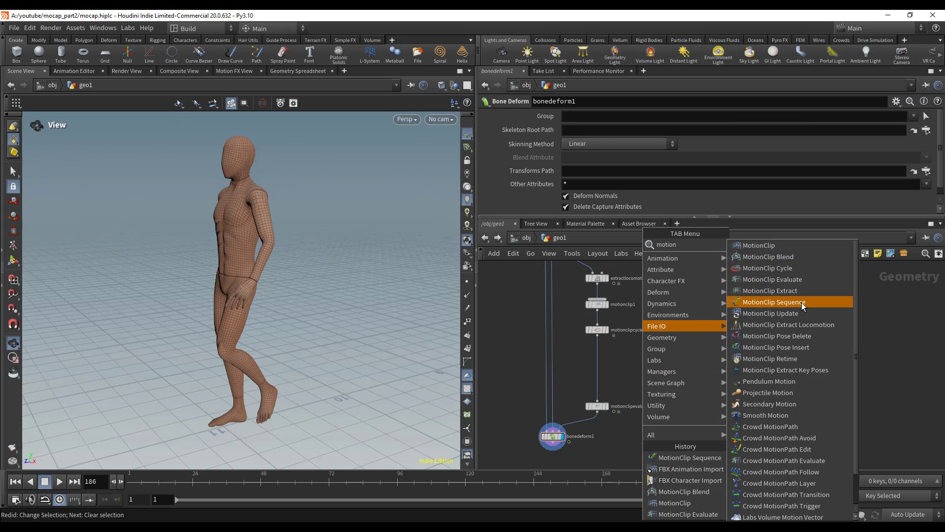
pyautogui.click(774, 302)
pyautogui.click(634, 362)
pyautogui.scroll(3, 638, 365)
pyautogui.moveTo(640, 367); pyautogui.dragTo(701, 385)
# - Load Breakdance Freezes.fbx from the mocap folder into the FBX Animation Import node
pyautogui.scroll(-3, 793, 356)
pyautogui.moveTo(817, 366); pyautogui.dragTo(779, 405, button='middle')
pyautogui.moveTo(802, 291); pyautogui.dragTo(734, 310)
pyautogui.click(926, 131)
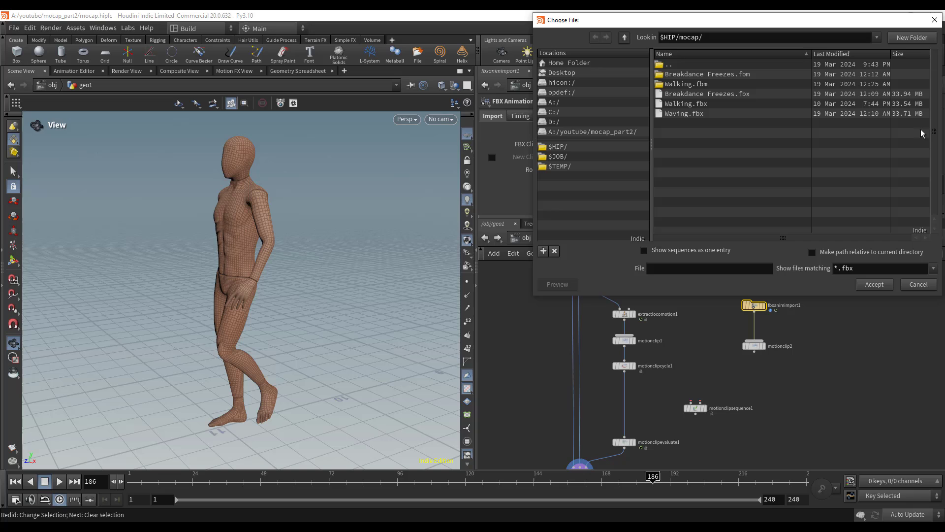
pyautogui.doubleClick(699, 94)
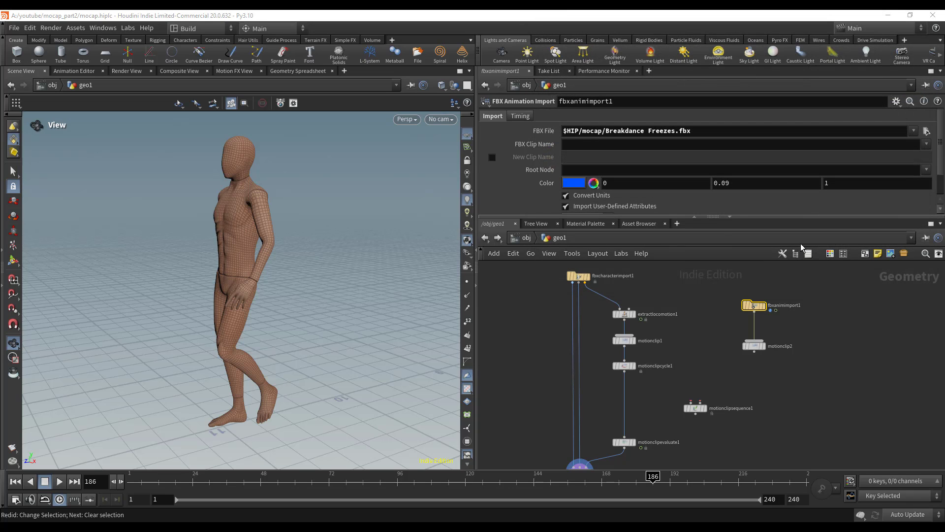
# - Connect the breakdance MotionClip to the MotionClip Sequence's first input and the MotionClip Cycle to its second input
pyautogui.moveTo(771, 424); pyautogui.dragTo(765, 406, button='middle')
pyautogui.moveTo(688, 395); pyautogui.dragTo(749, 334)
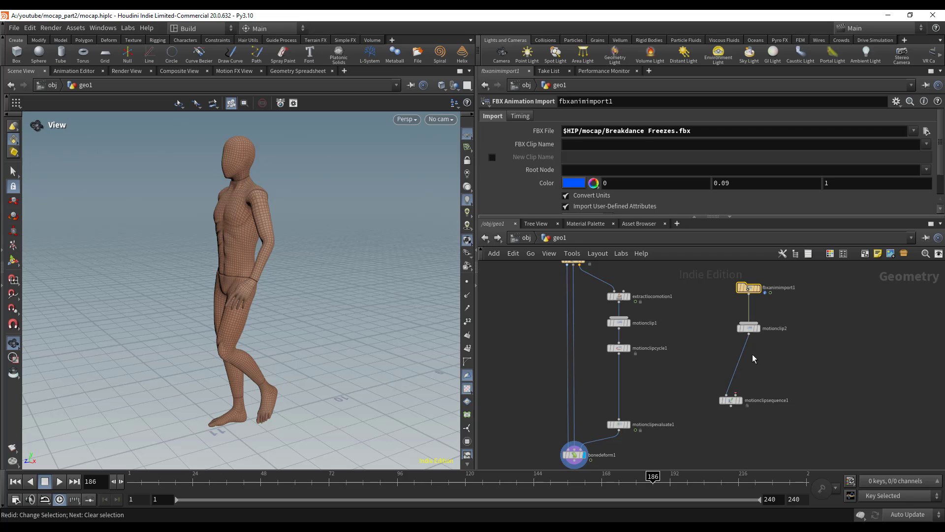
pyautogui.moveTo(736, 395); pyautogui.dragTo(623, 369)
pyautogui.scroll(-1, 687, 381)
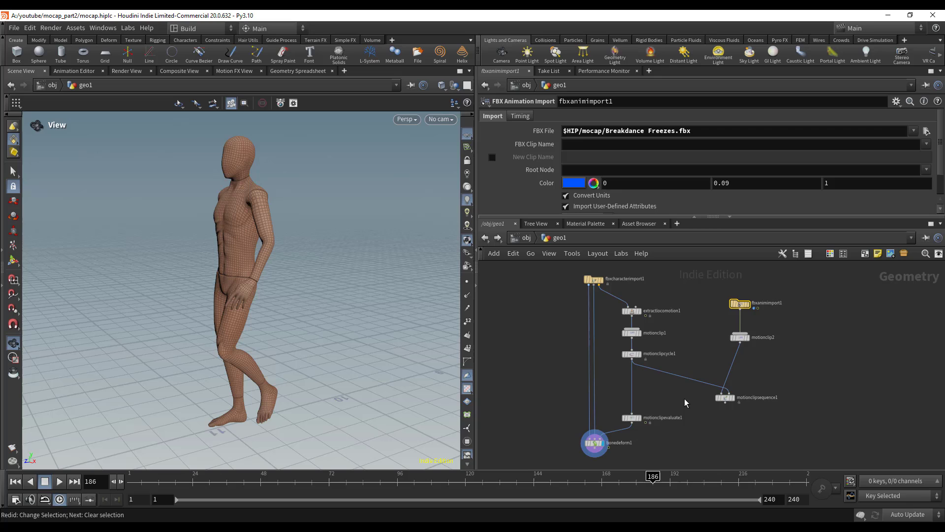
# - Feed the MotionClip Sequence output into the MotionClip Evaluate node and place Evaluate directly beneath it
pyautogui.moveTo(682, 434); pyautogui.dragTo(647, 388, button='middle')
pyautogui.moveTo(594, 372); pyautogui.dragTo(695, 391)
pyautogui.click(670, 389)
# - Return to frame 1, frame the character in a wider view, and play the sequenced animation
pyautogui.moveTo(165, 480); pyautogui.dragTo(129, 480)
pyautogui.press('f')
pyautogui.moveTo(353, 267); pyautogui.dragTo(352, 300, button='right')
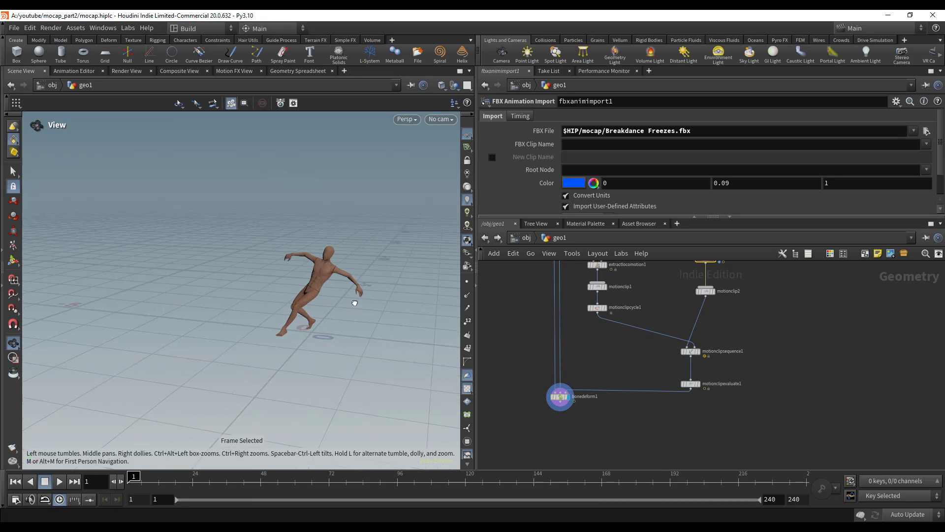
pyautogui.moveTo(352, 299); pyautogui.dragTo(359, 293)
pyautogui.press('Up')
pyautogui.moveTo(358, 293); pyautogui.dragTo(303, 302, button='middle')
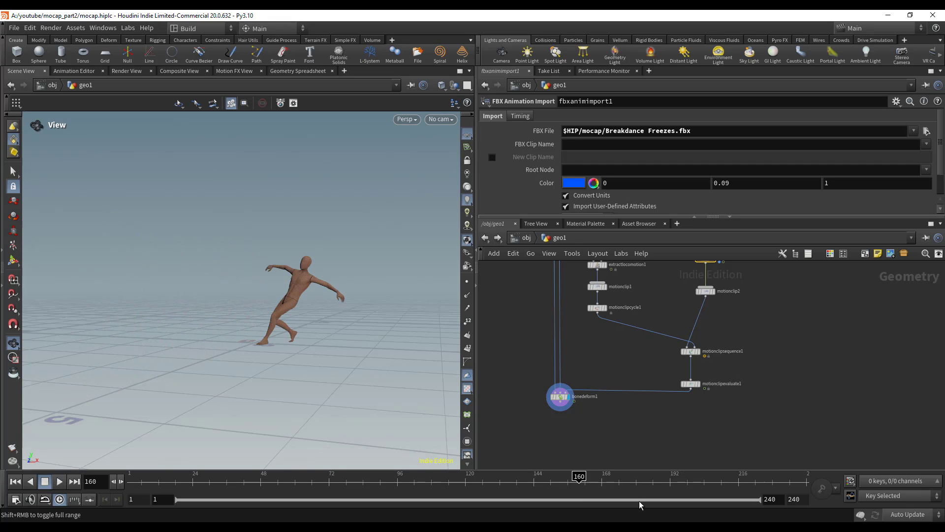
# - Replay the transition from about frame 143, then scrub back to frame 161 at the clip change
pyautogui.moveTo(579, 478); pyautogui.dragTo(533, 492)
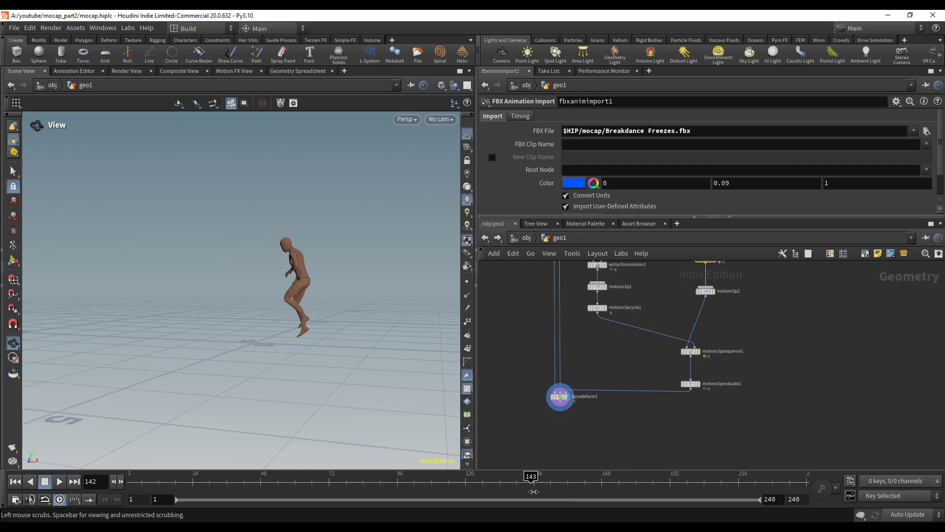
pyautogui.press('Up')
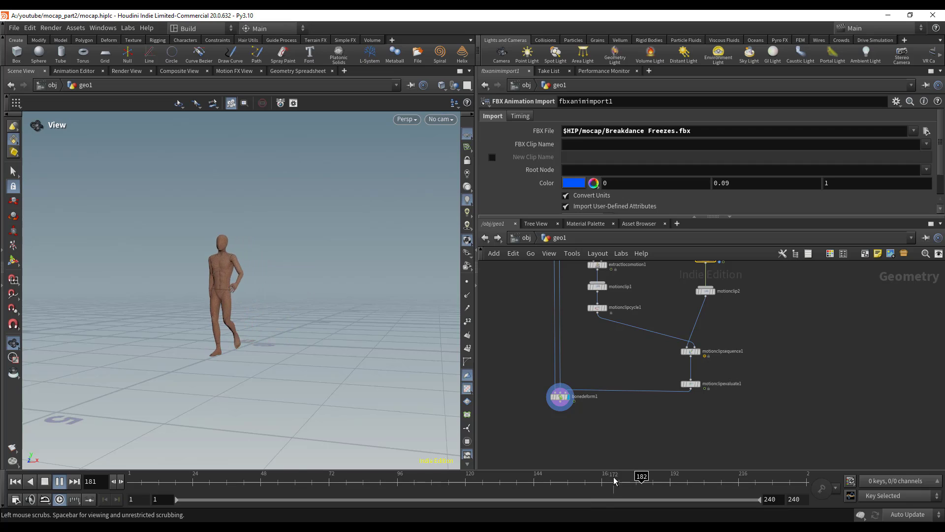
pyautogui.moveTo(534, 483)
pyautogui.mouseDown()
pyautogui.moveTo(513, 480)
pyautogui.moveTo(664, 480)
pyautogui.moveTo(582, 488)
pyautogui.mouseUp()
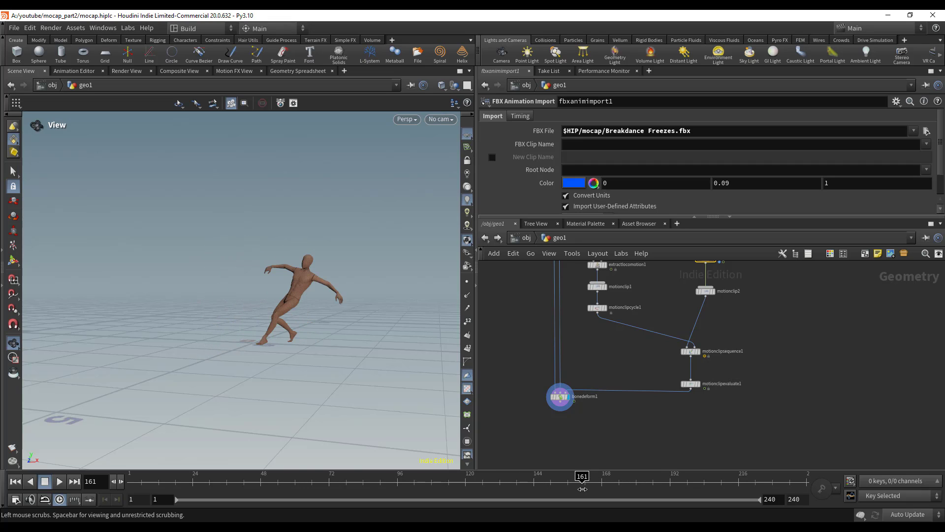
# - Set Blend Frames to 8.62 in the MotionClip Sequence node's Blend settings
pyautogui.click(690, 352)
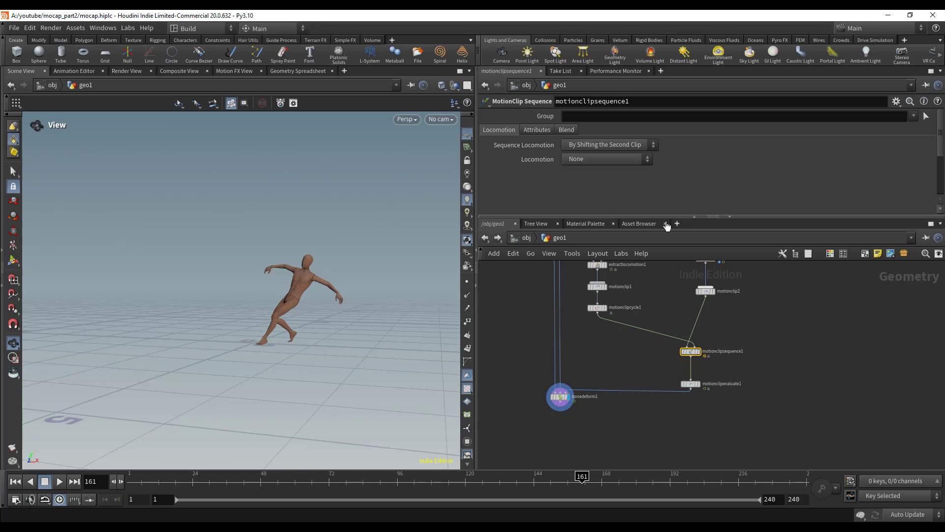
pyautogui.click(565, 130)
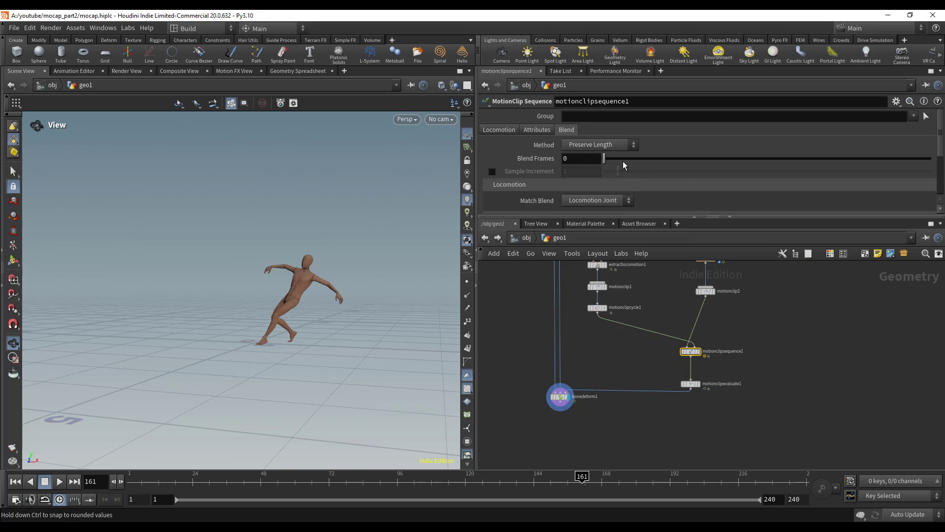
pyautogui.moveTo(624, 163); pyautogui.dragTo(722, 173)
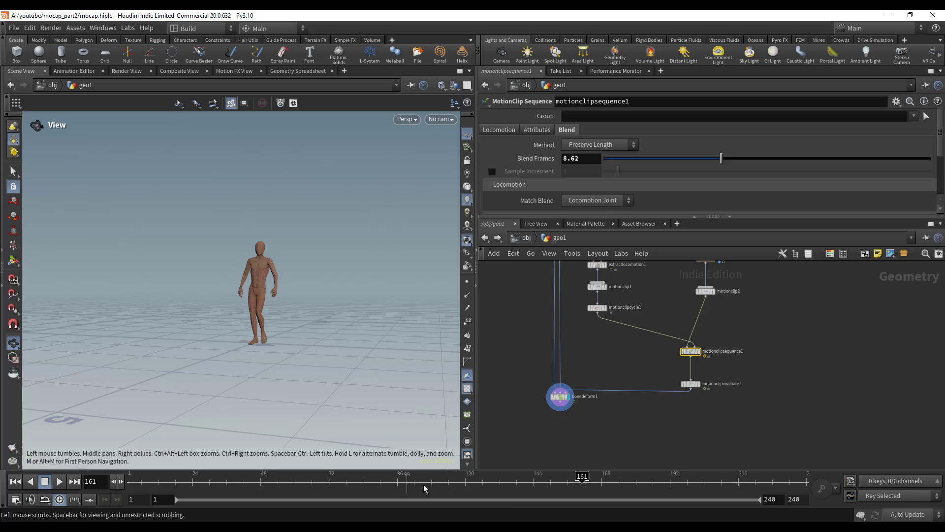
# - Replay the blended transition from before the clip change and stop at frame 178
pyautogui.moveTo(568, 485); pyautogui.dragTo(507, 490)
pyautogui.press('Up')
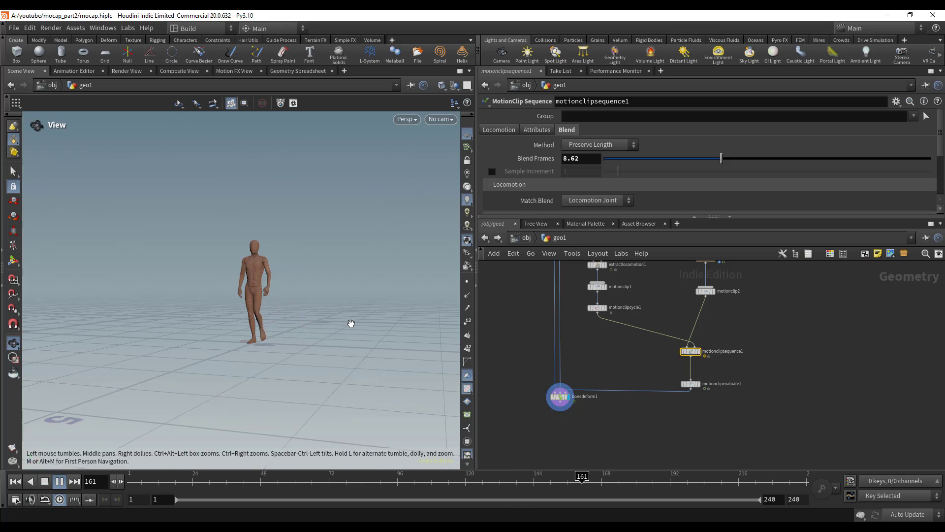
pyautogui.moveTo(655, 485); pyautogui.dragTo(630, 484)
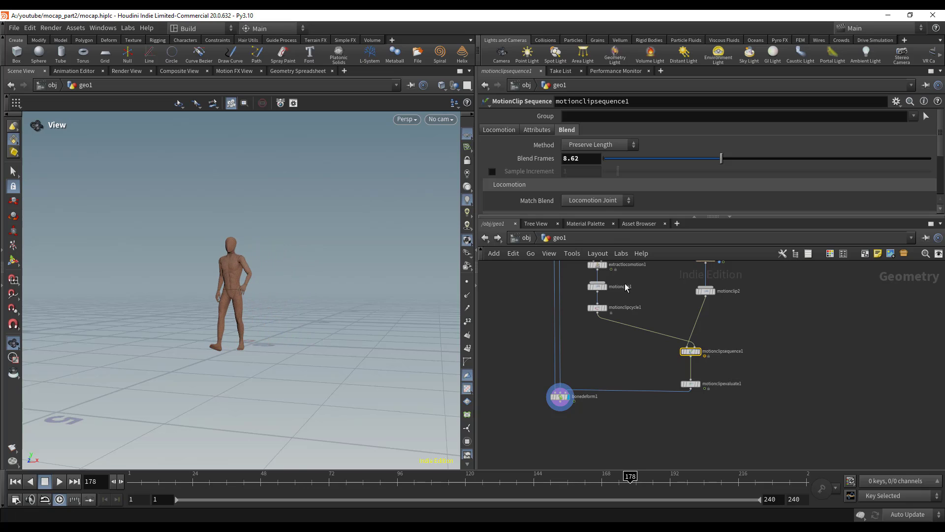
# - Enlarge the parameter area to show the MotionClip Sequence's remaining Blend settings down to Bias
pyautogui.moveTo(617, 217); pyautogui.dragTo(617, 293)
pyautogui.scroll(-1, 640, 266)
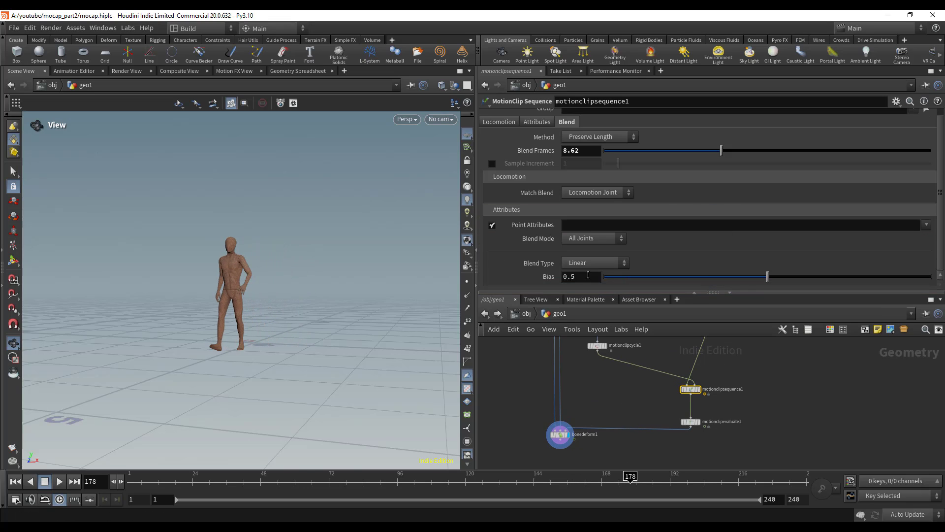